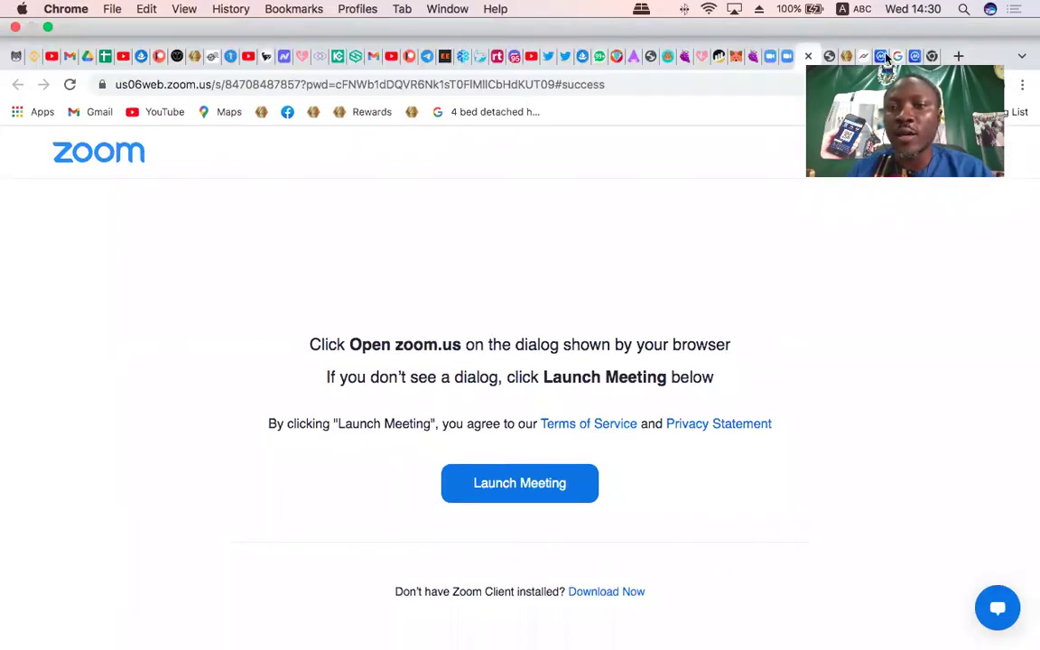
Select the full Zoom meeting URL in Chrome's address bar
left_click(847, 51)
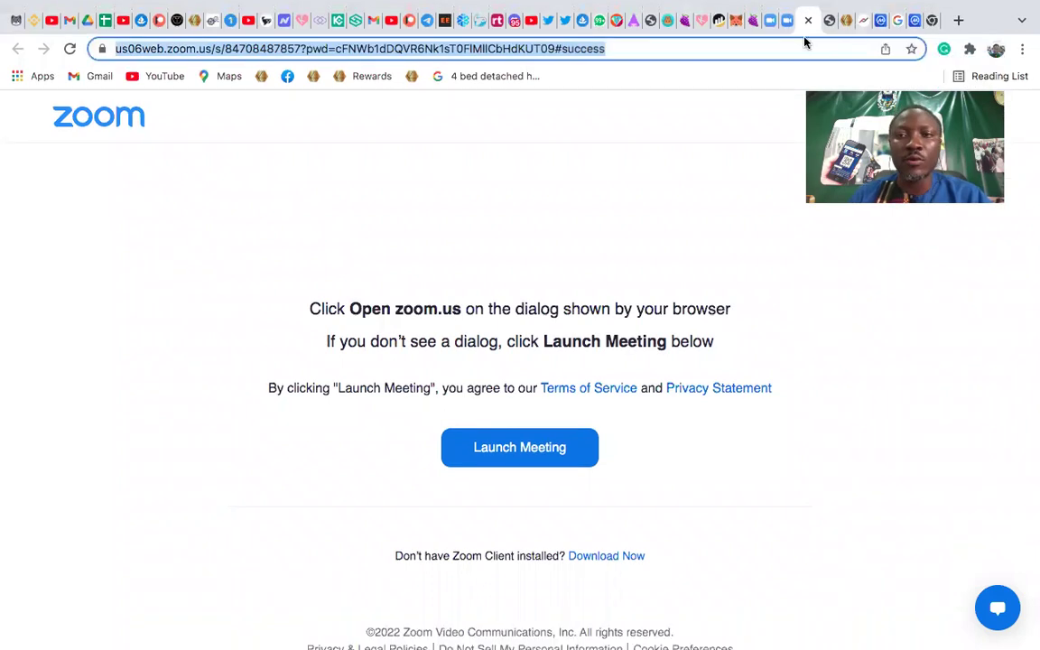
On the kringle.cash tab, choose KLUV Contribution Poster Generator from the Marketing menu
left_click(847, 19)
left_click(348, 129)
scroll(371, 164, "right", 1)
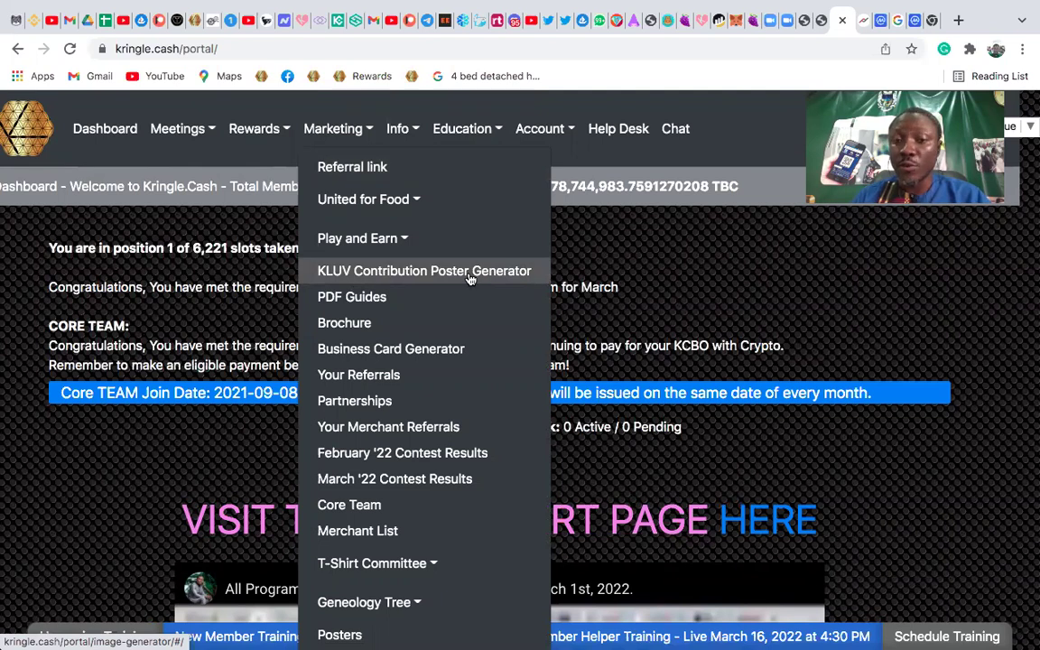
left_click(395, 272)
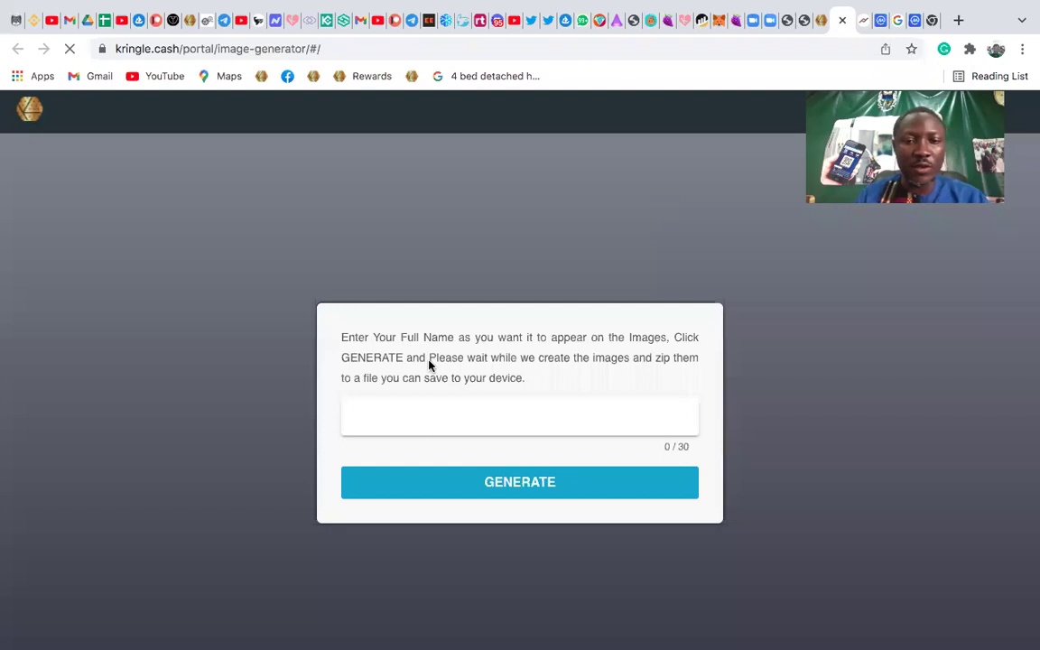
Enter the member's full name and generate the zipped KLUV poster images
left_click(398, 412)
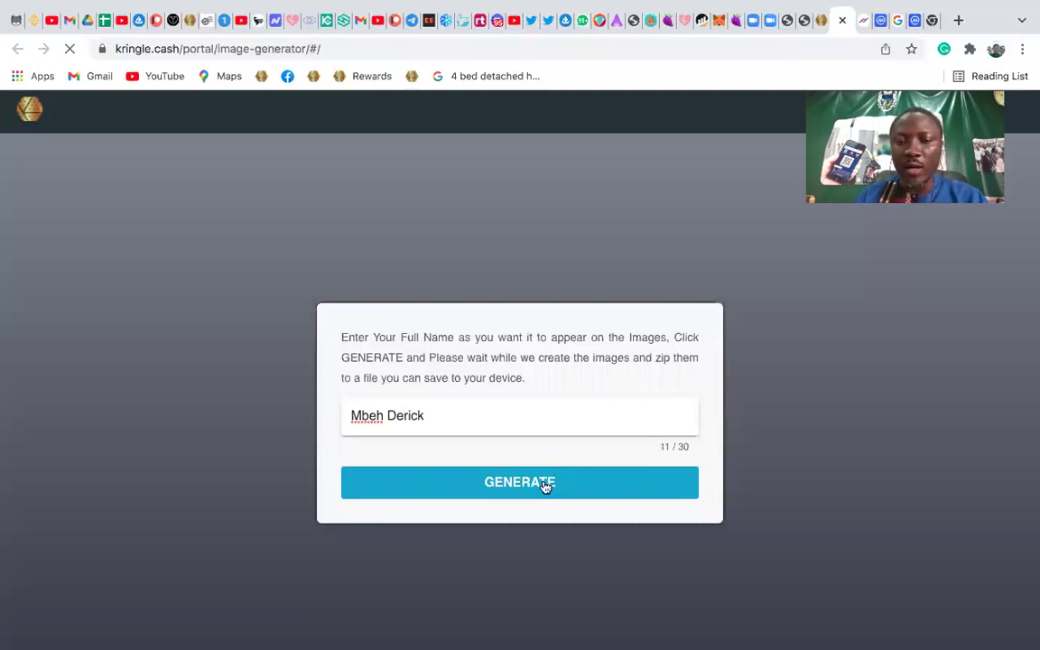
scroll(533, 485, "down", 1)
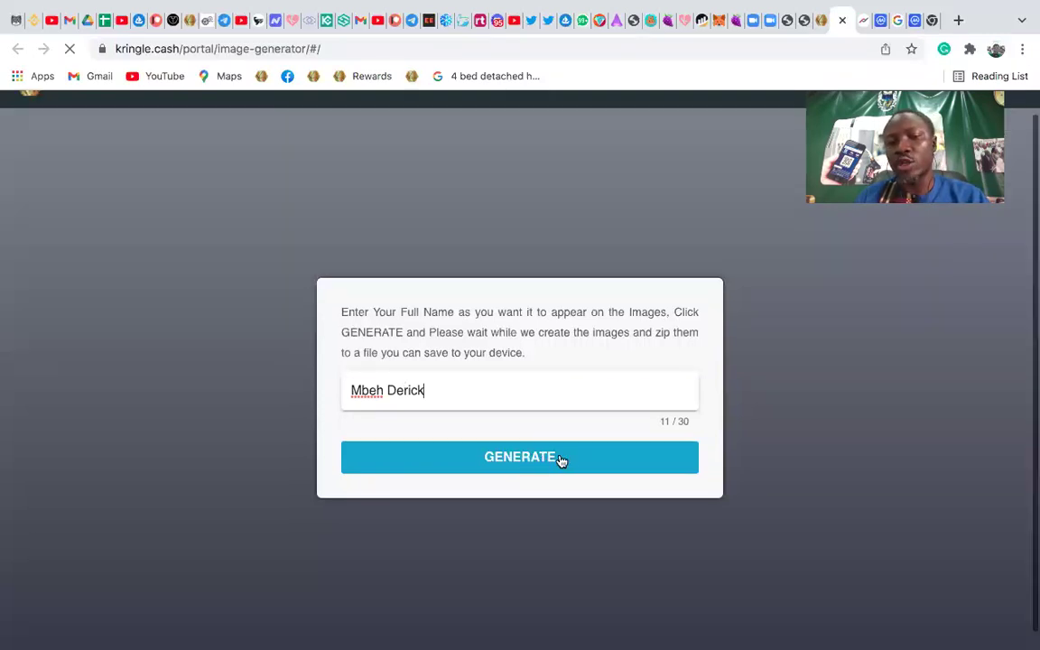
left_click(519, 483)
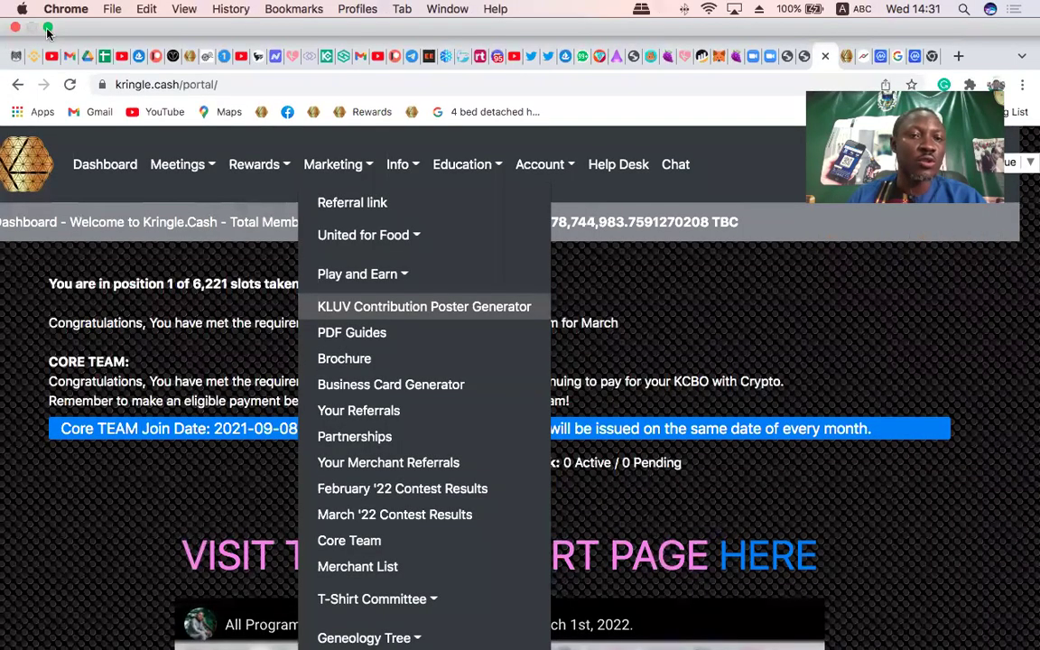
Leave Chrome full screen and preview kluv-4.png from Finder, then close it
left_click(48, 32)
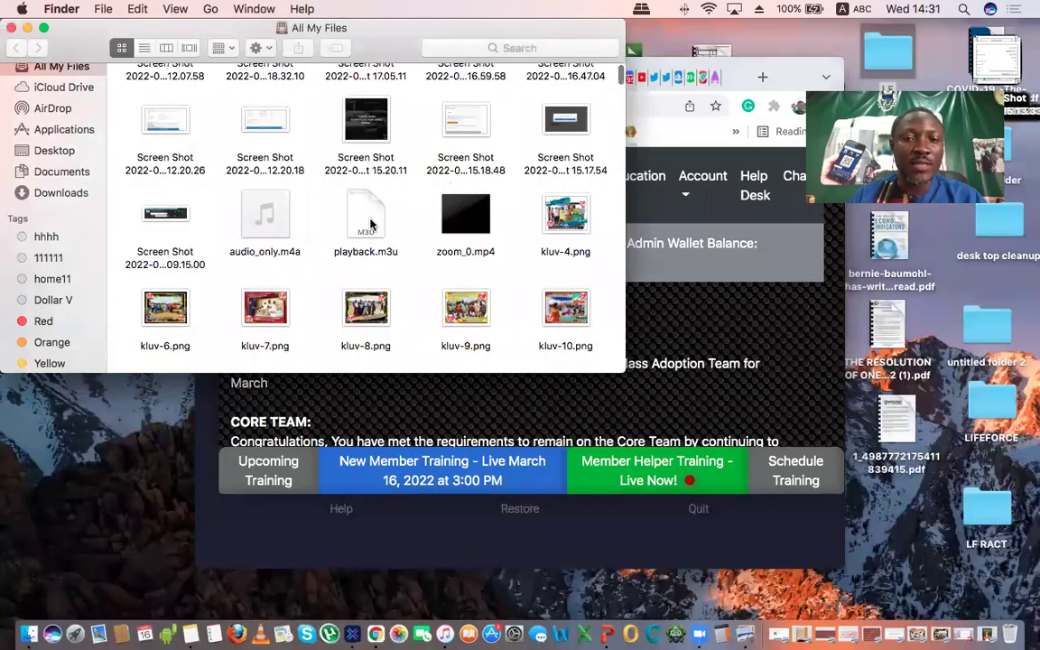
scroll(370, 224, "down", 2)
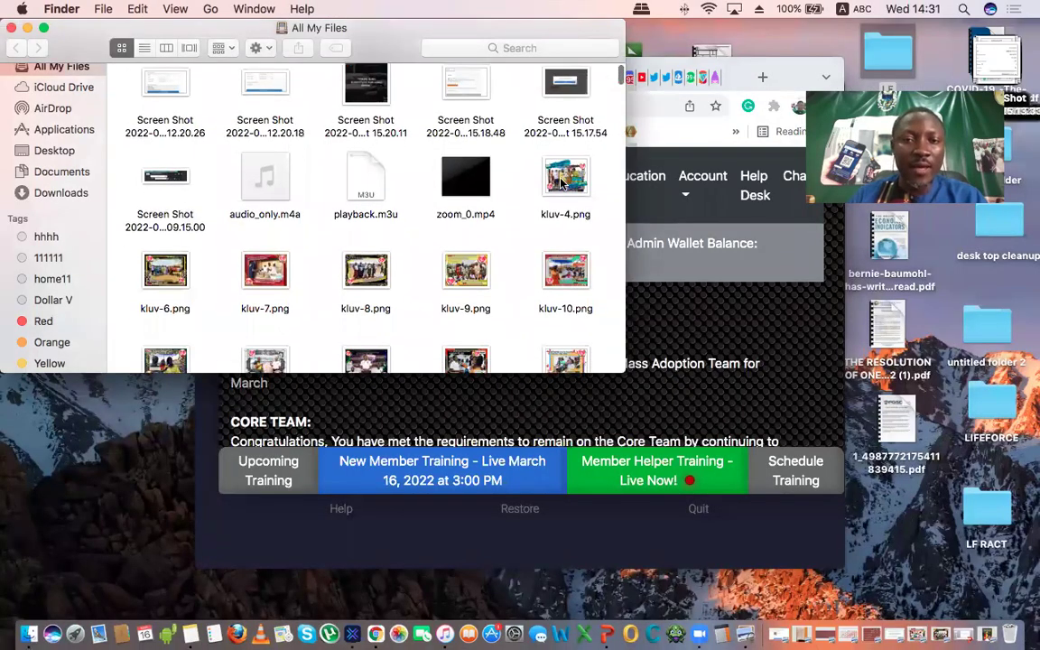
double_click(561, 181)
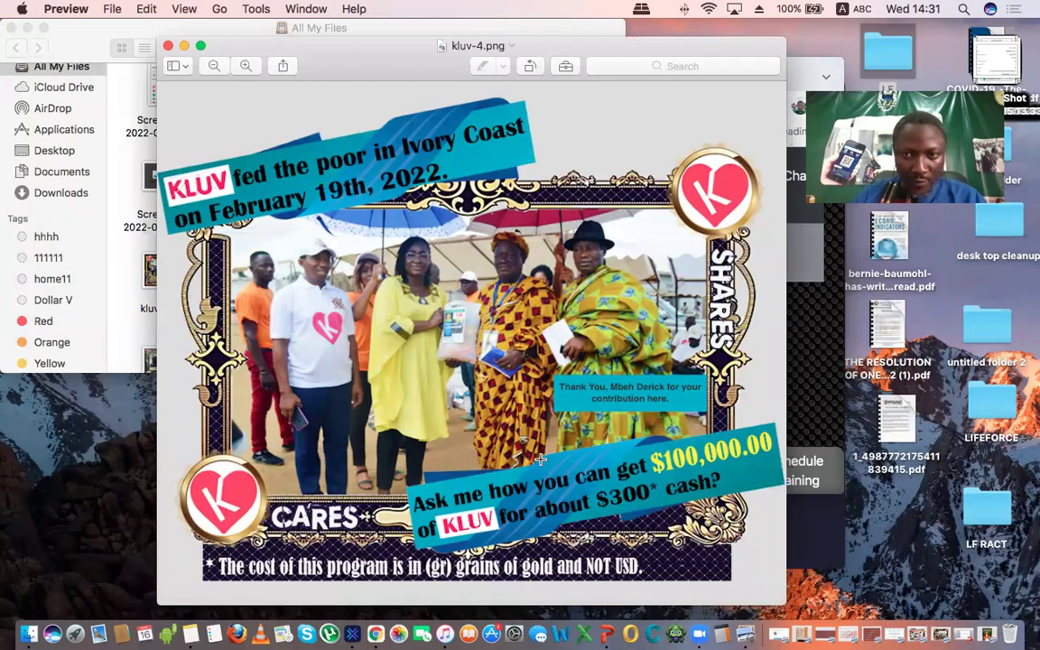
left_click(169, 45)
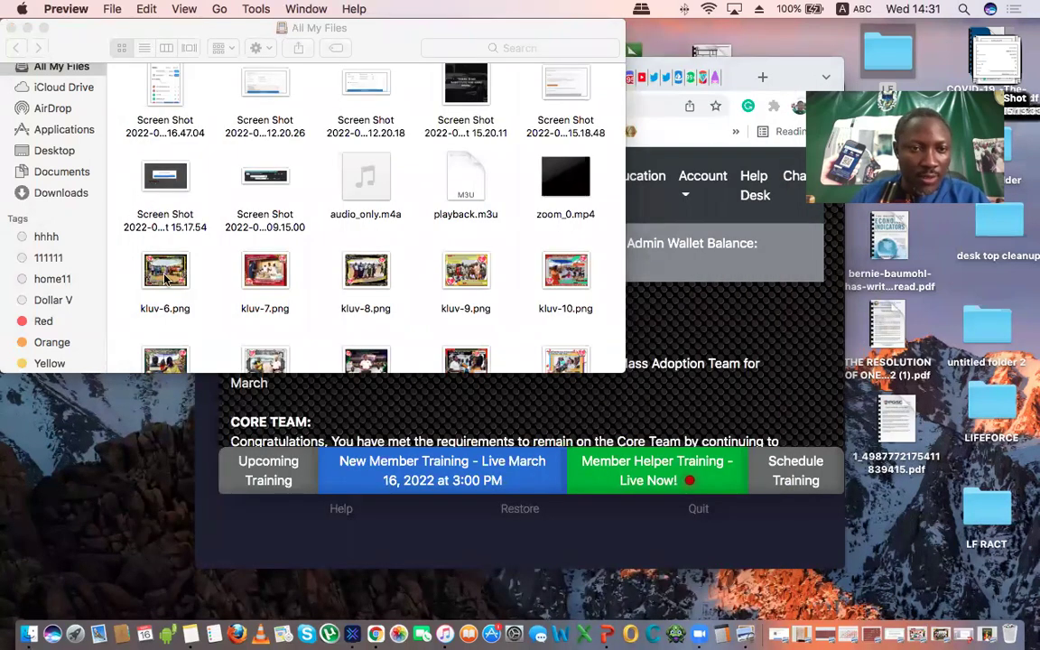
Preview kluv-6.png and kluv-19.png in Preview, closing each afterwards
double_click(151, 260)
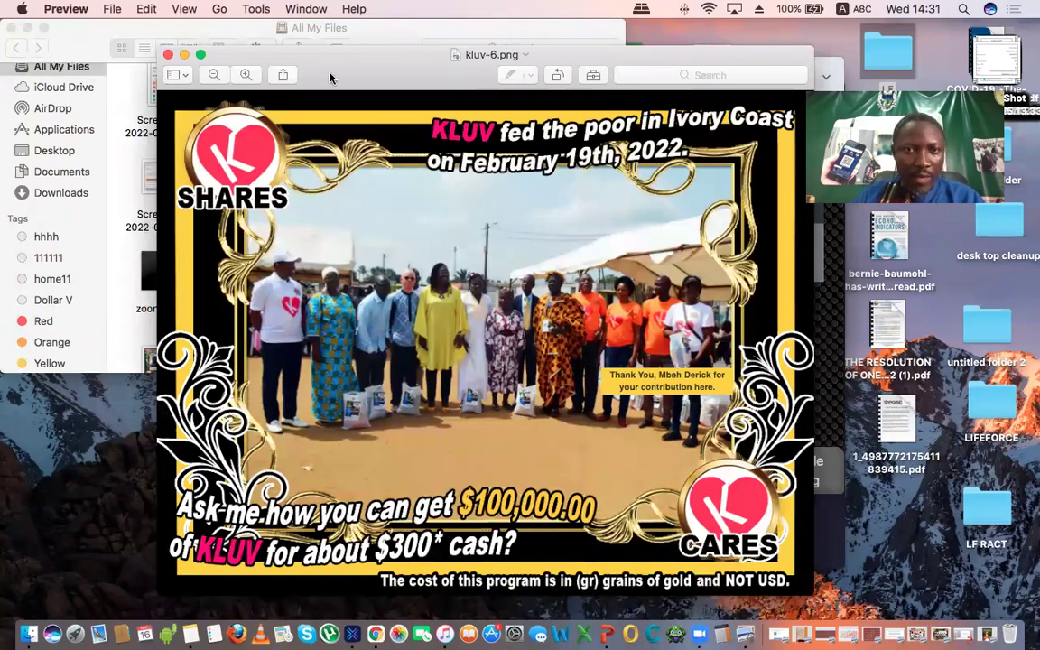
left_click_drag(297, 64, 217, 53)
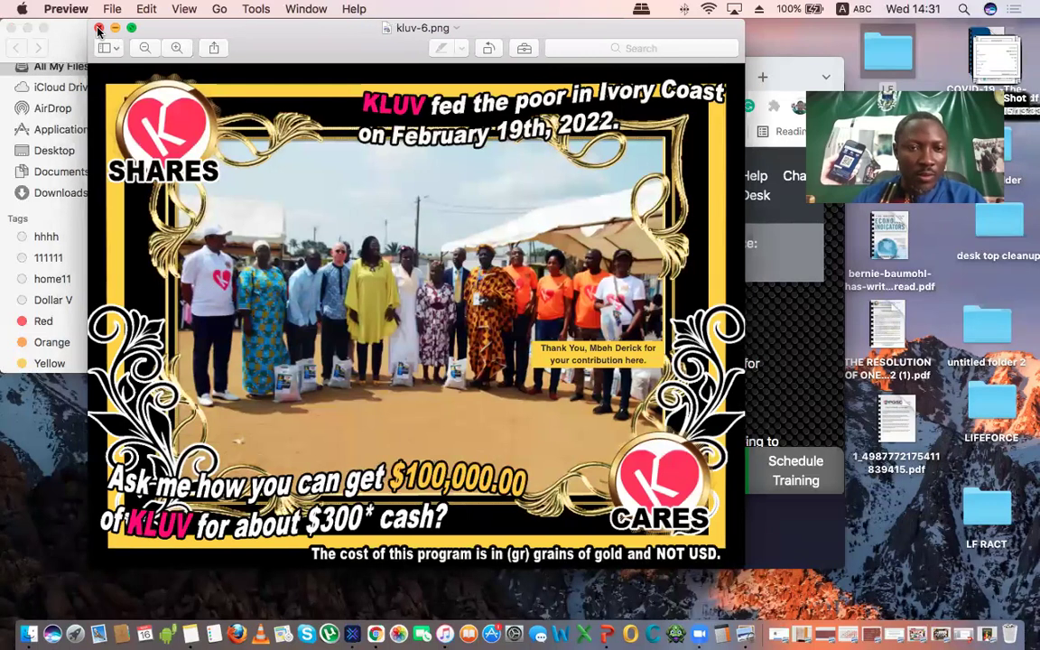
left_click(99, 30)
scroll(412, 338, "down", 3)
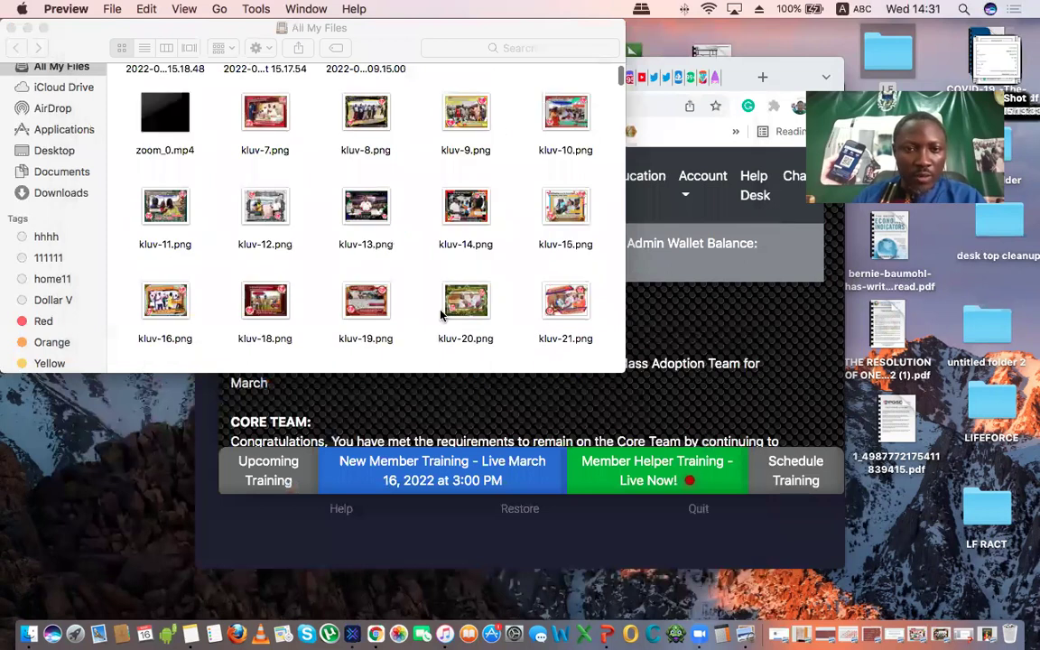
double_click(365, 300)
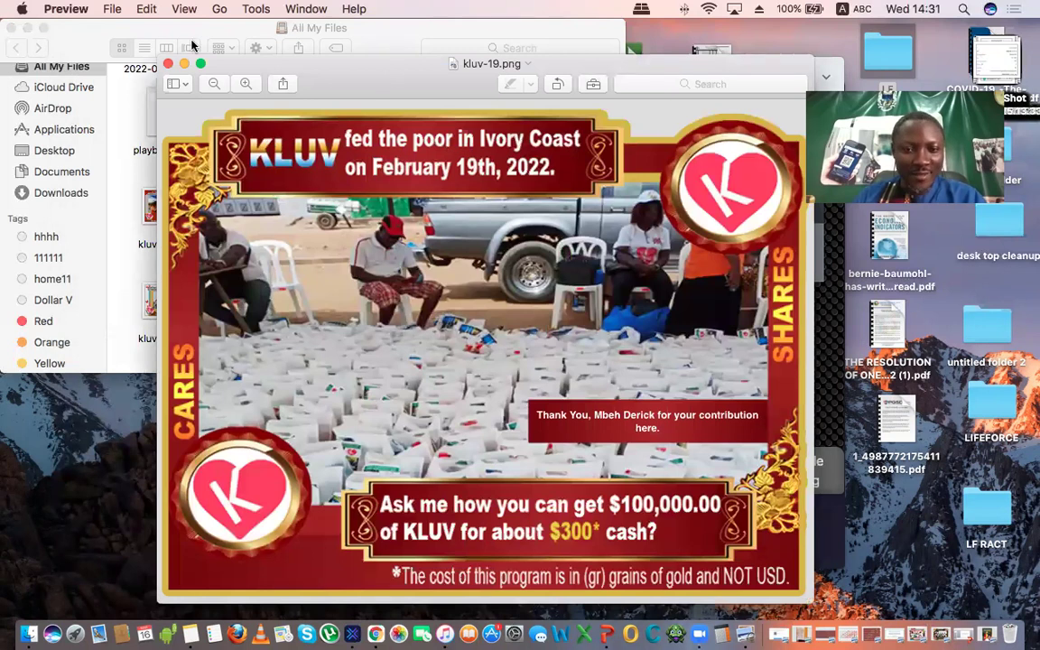
left_click_drag(384, 80, 152, 48)
left_click_drag(488, 86, 204, 55)
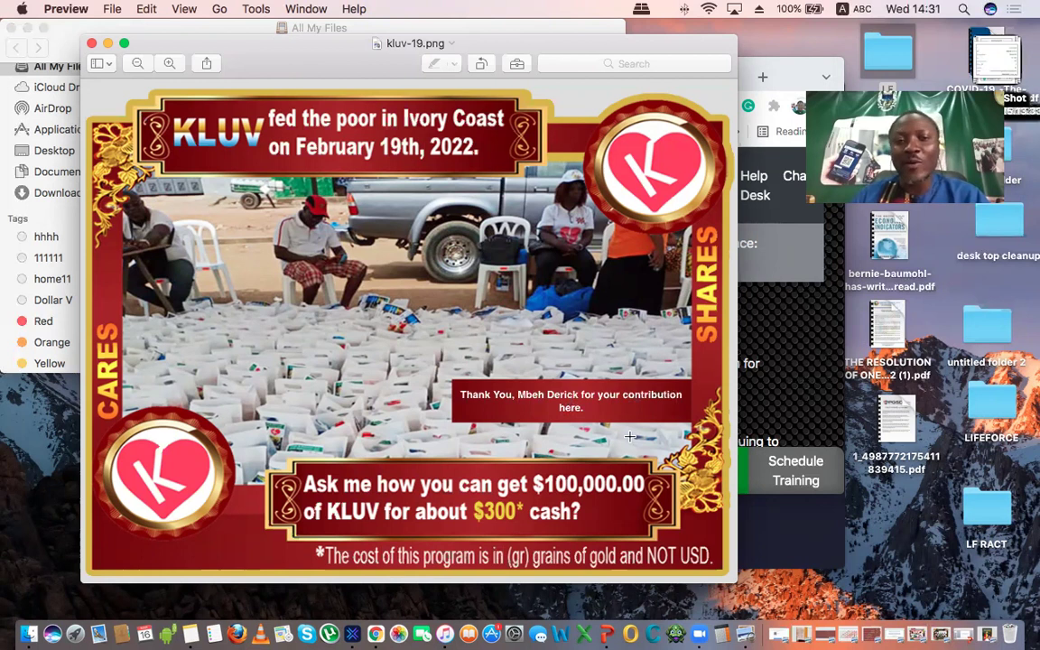
left_click(90, 43)
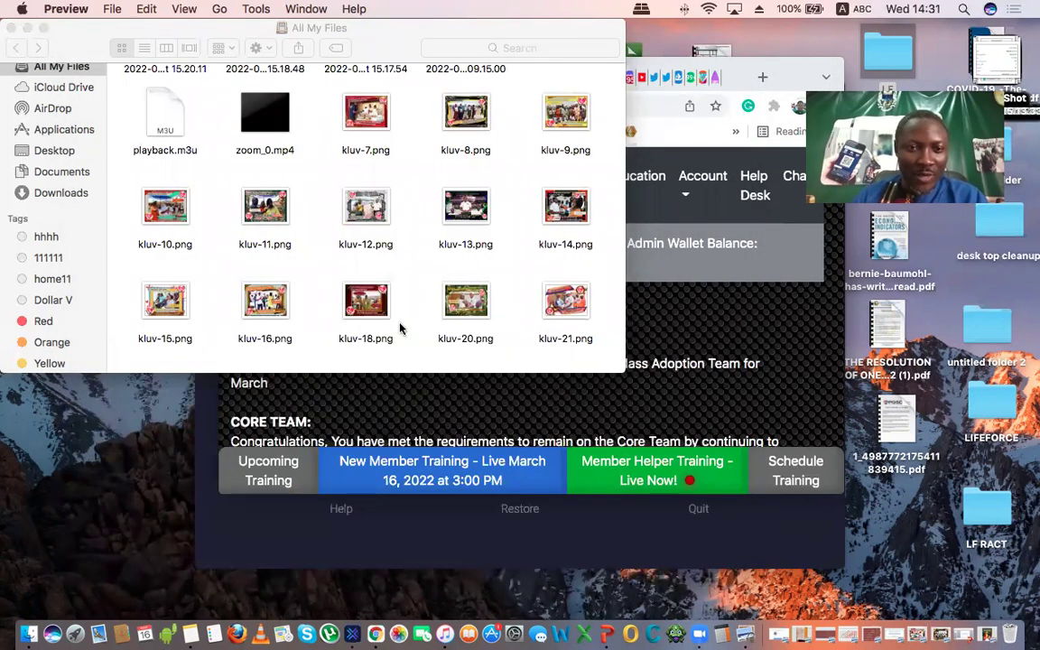
Open kluv-16.png in Preview
left_click(263, 303)
key("super+shift+4")
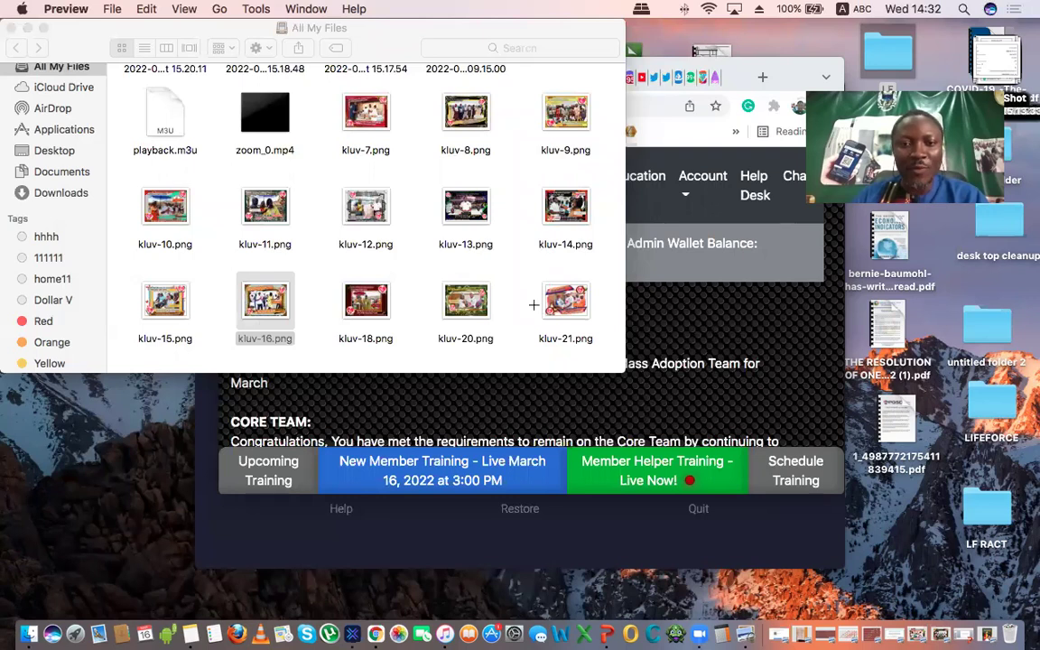
key("super+o")
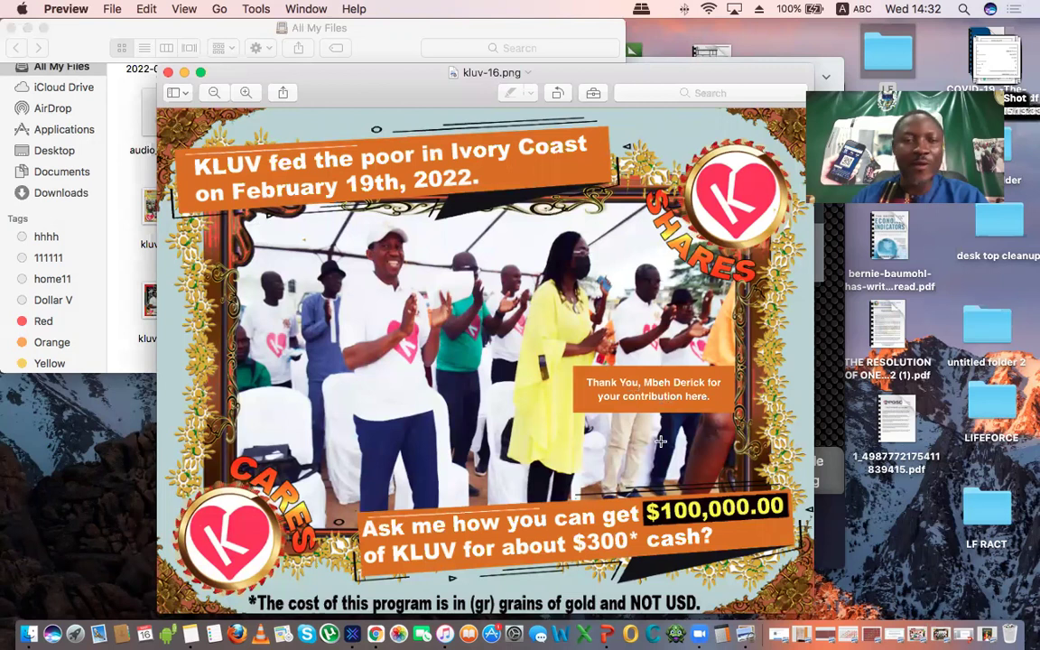
Load facebook.com in a new Chrome tab
left_click(375, 634)
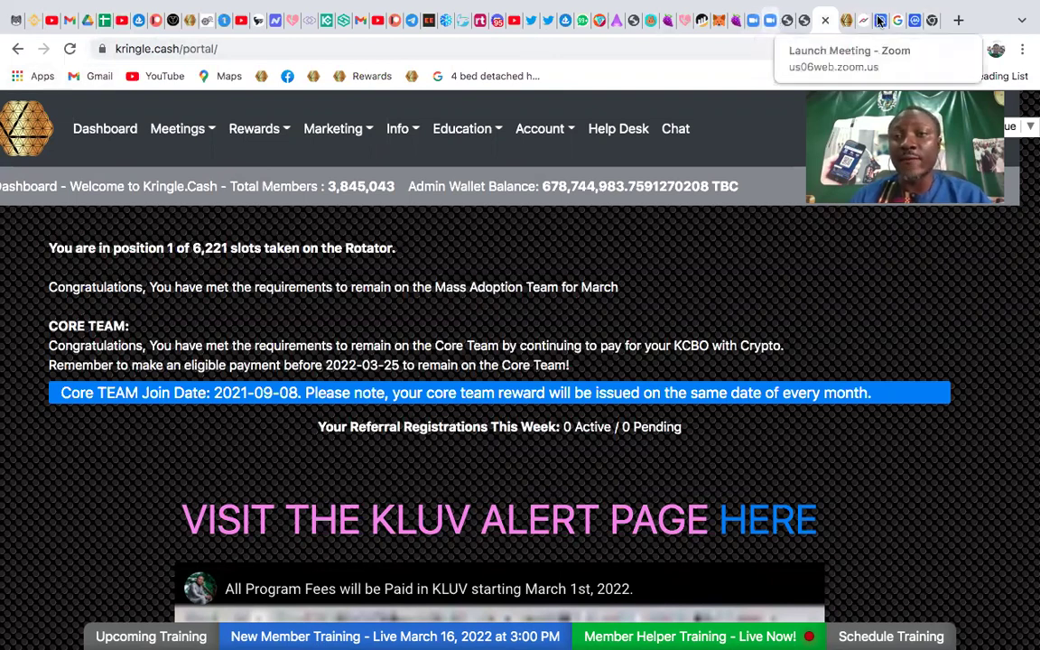
left_click(957, 21)
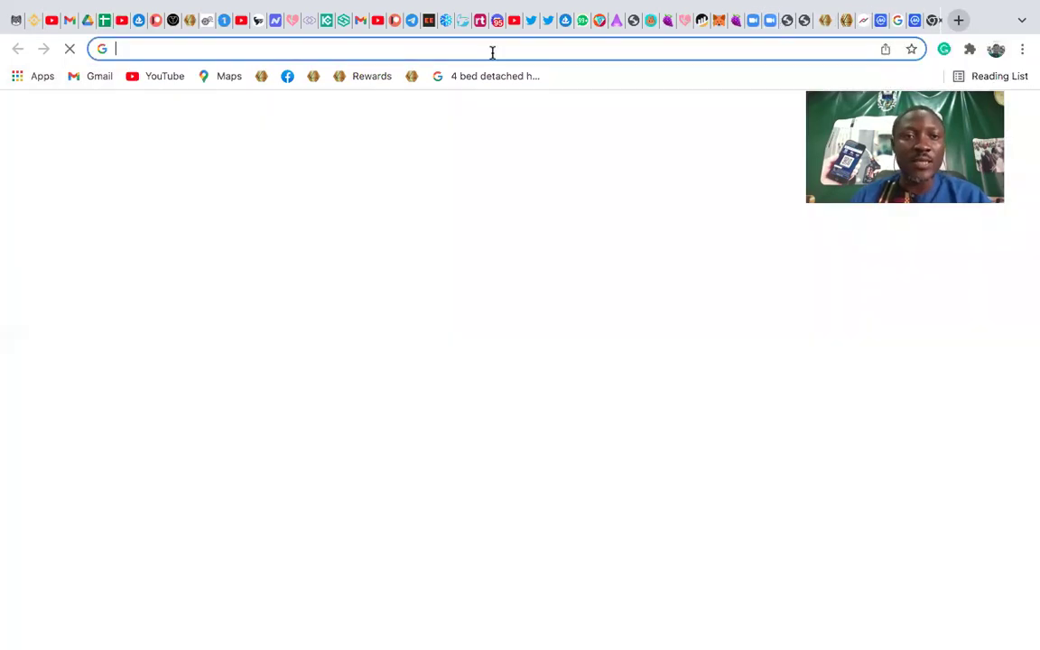
left_click(273, 50)
type("face")
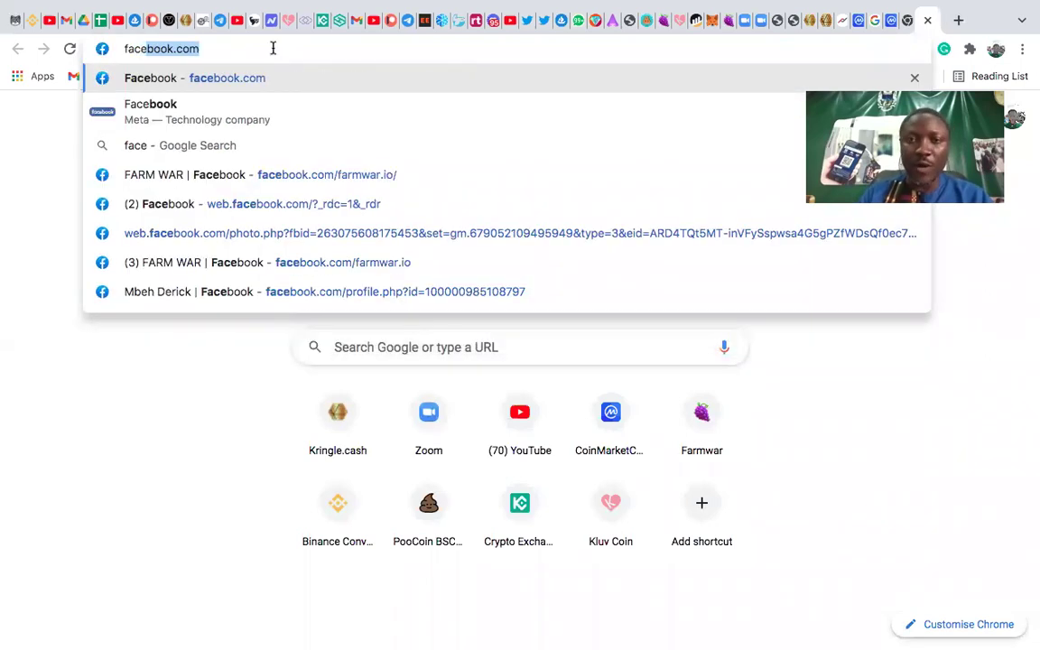
key("Return")
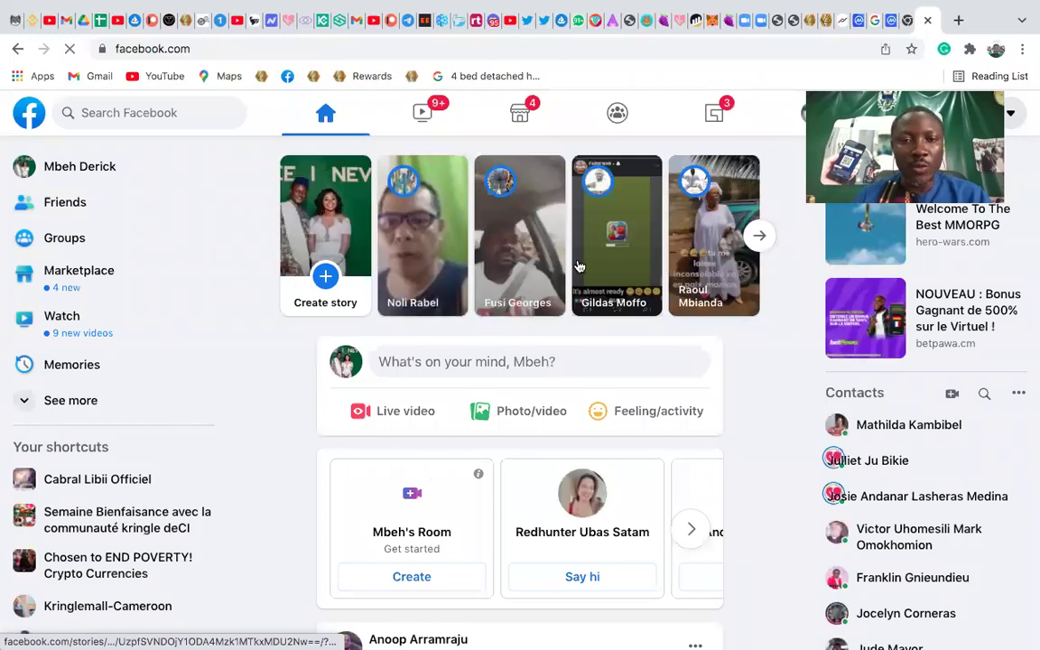
Go to the Friends list on your own Facebook profile
left_click(72, 168)
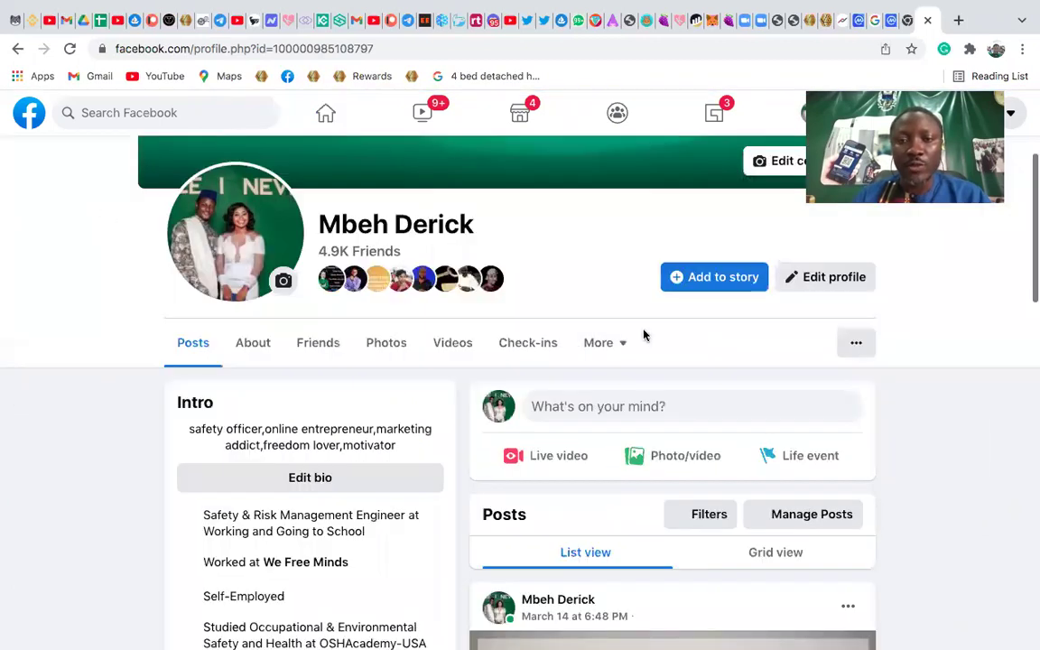
left_click(313, 346)
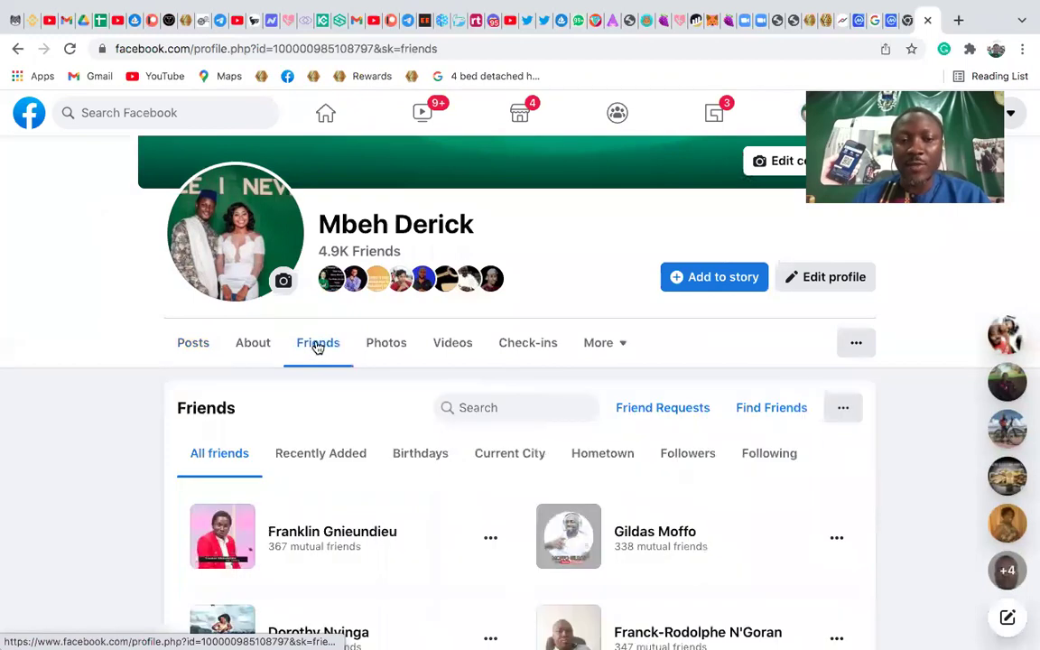
scroll(722, 388, "down", 1)
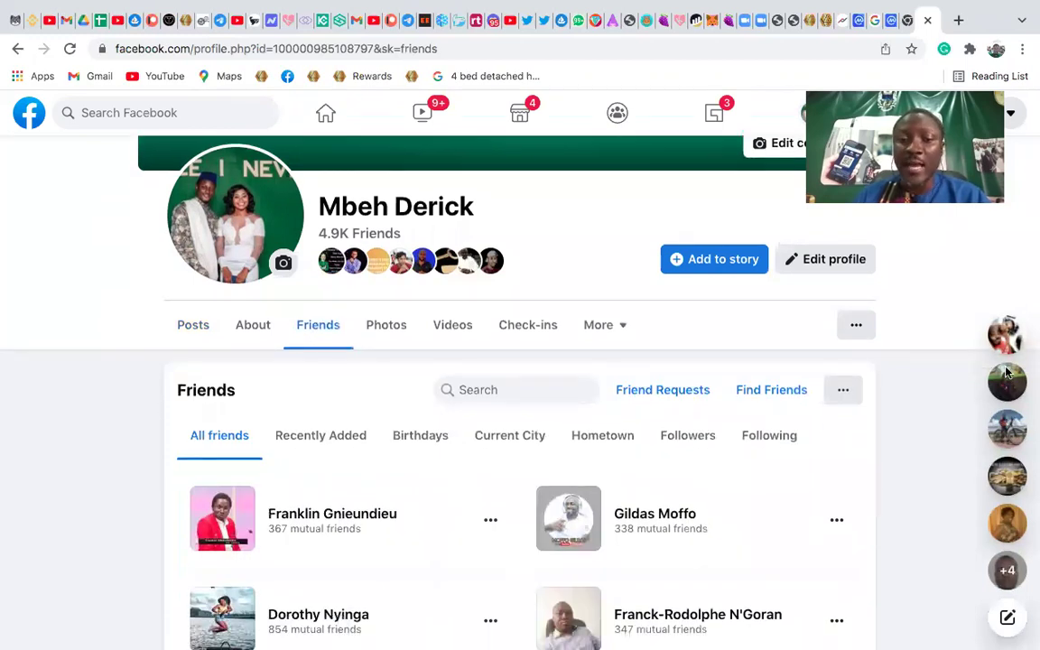
scroll(483, 370, "down", 1)
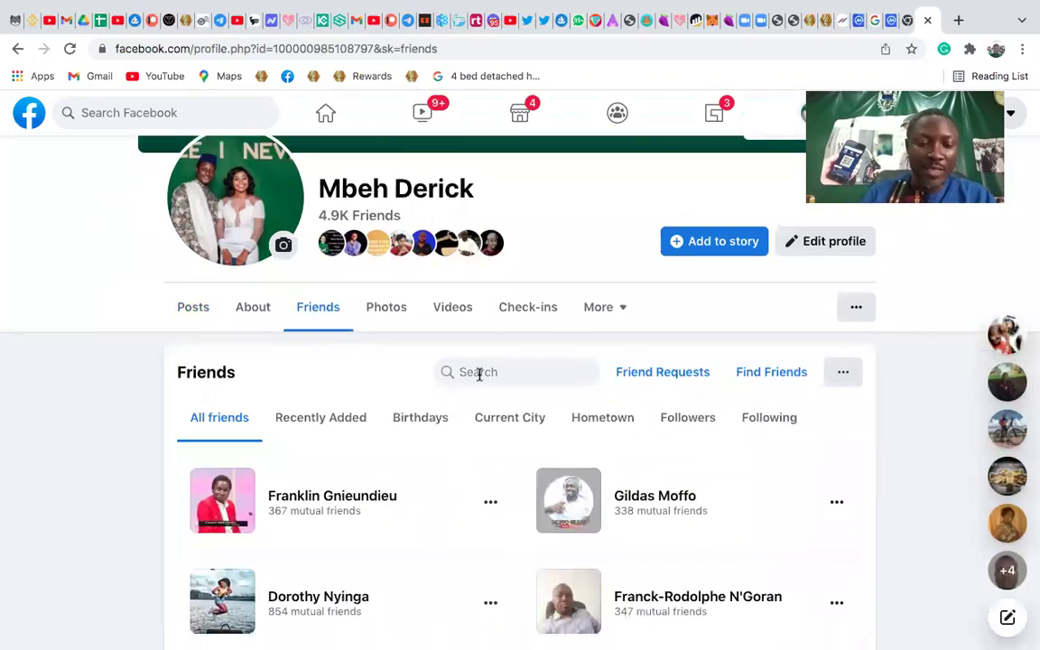
Filter the friends search to the letter 'a', after trying 'aa' and 'b'
type("aa")
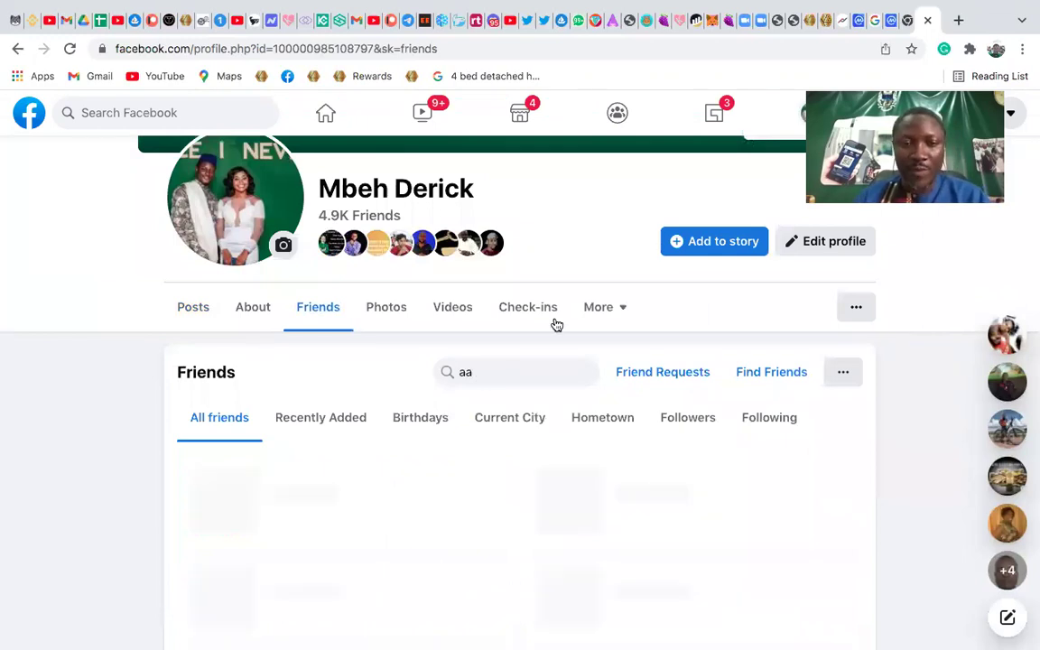
key("BackSpace")
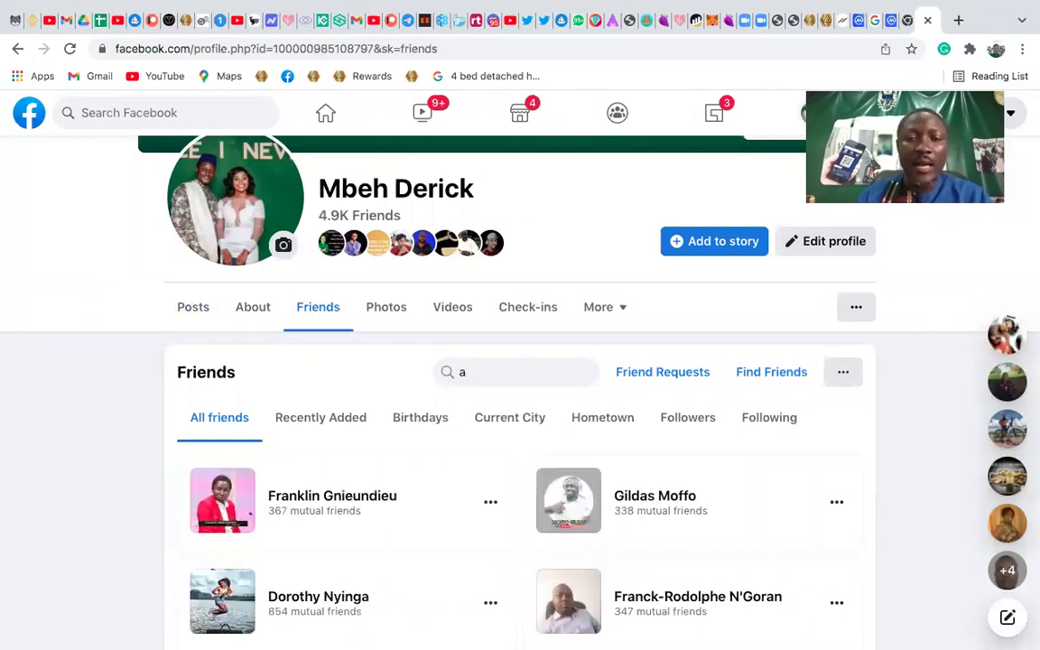
scroll(518, 367, "down", 3)
scroll(478, 251, "down", 1)
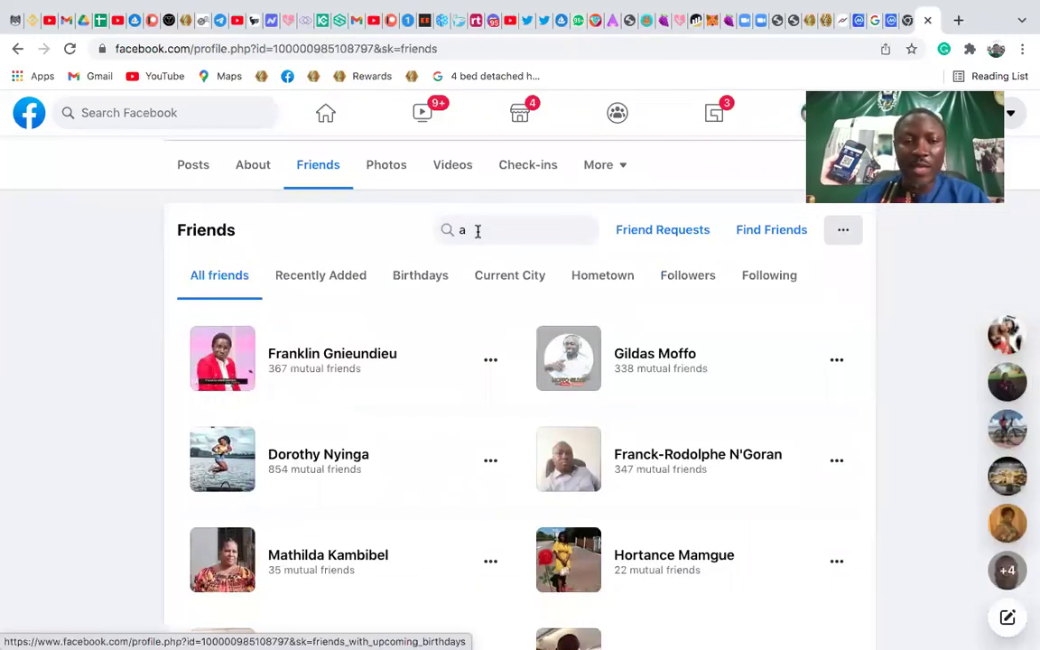
key("BackSpace")
type("aa")
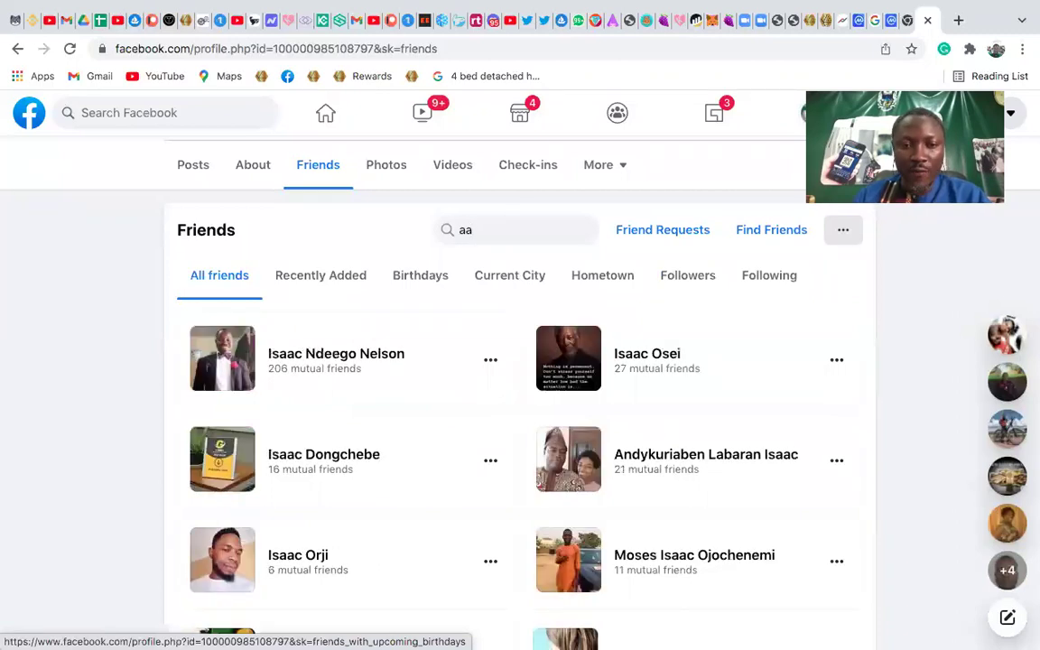
scroll(359, 440, "down", 3)
scroll(359, 440, "down", 4)
scroll(359, 440, "down", 3)
scroll(359, 436, "up", 3)
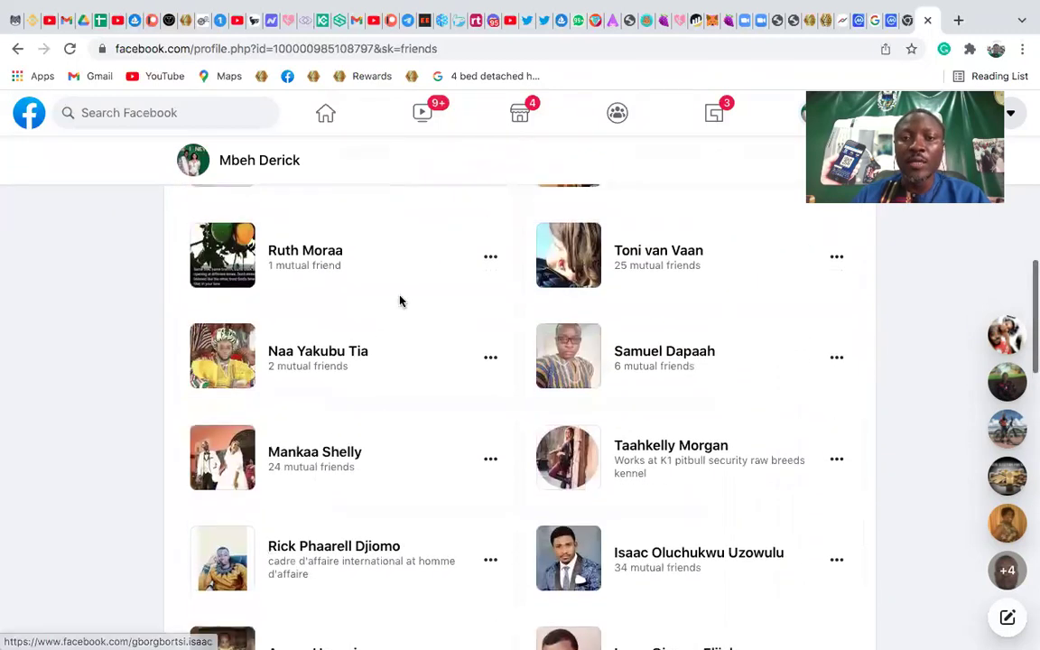
scroll(507, 230, "up", 6)
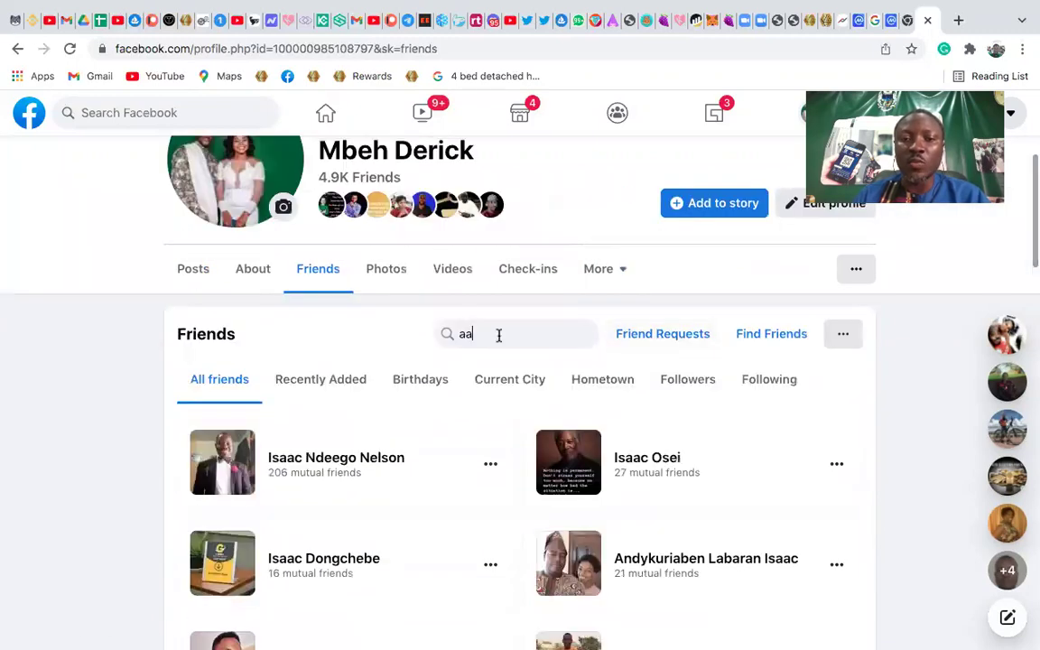
key("BackSpace")
type("b")
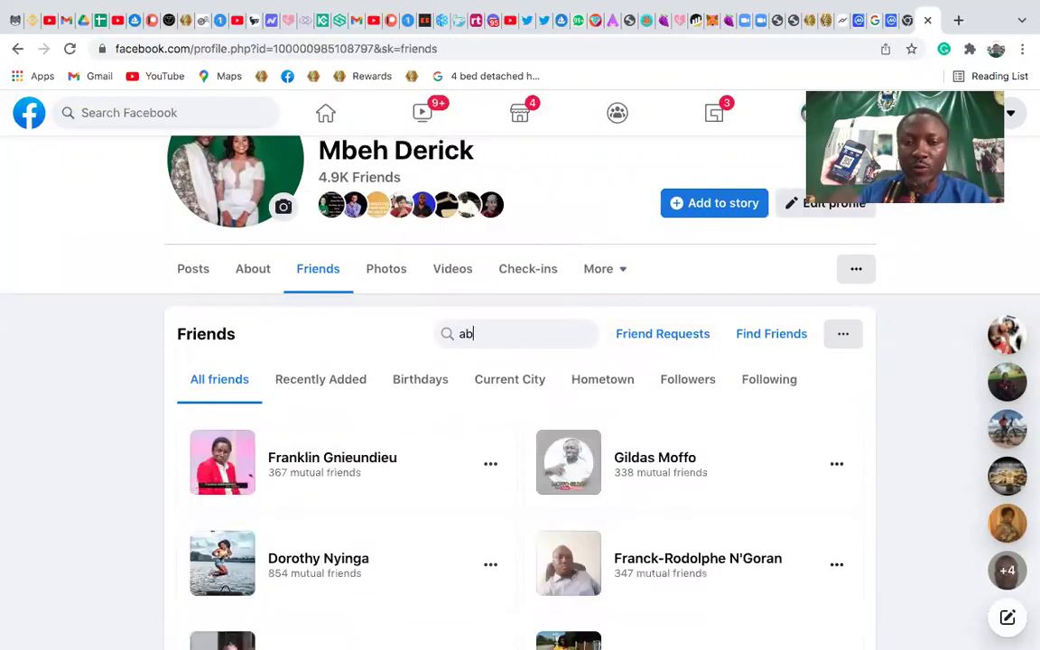
key("BackSpace")
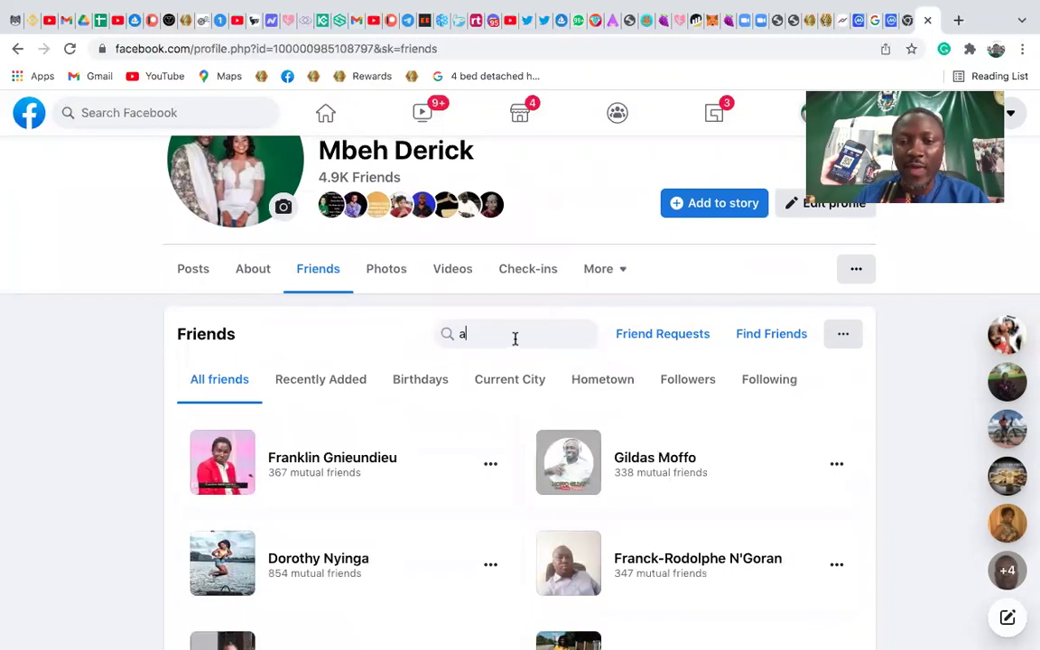
scroll(515, 337, "down", 1)
Message the first friend and send them the kluv-12.png poster from All My Files
mouse_move(298, 400)
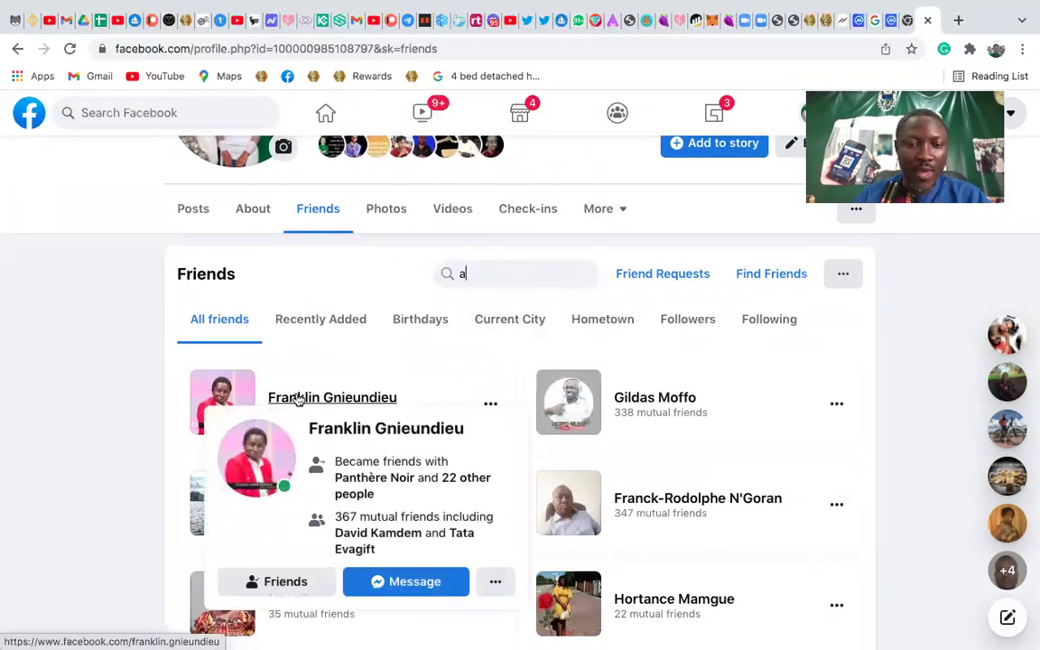
left_click(413, 582)
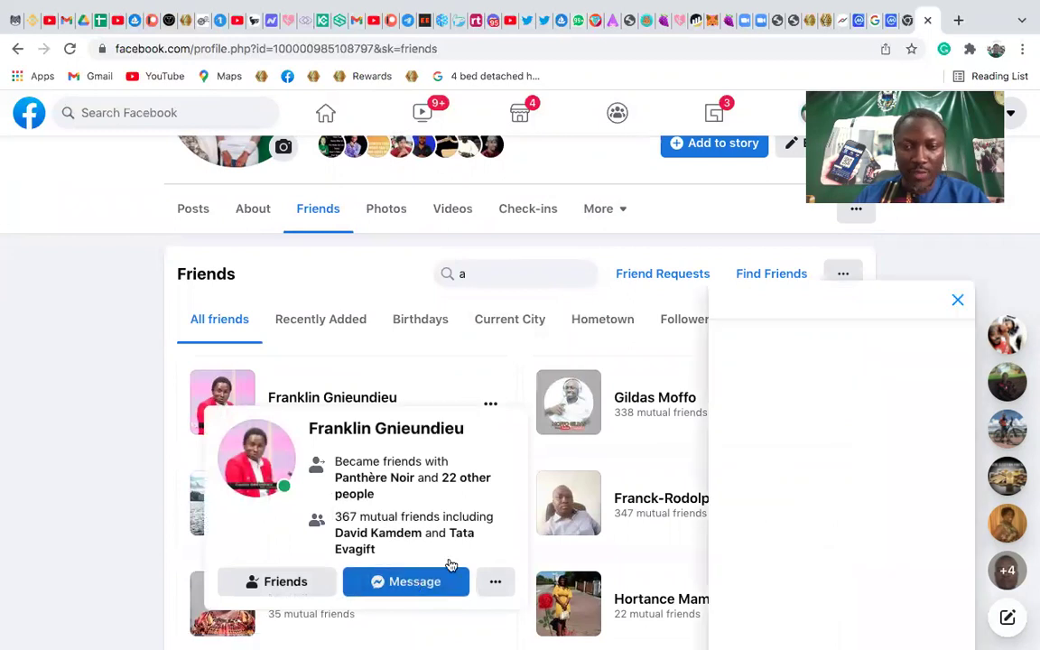
key("ctrl+Up")
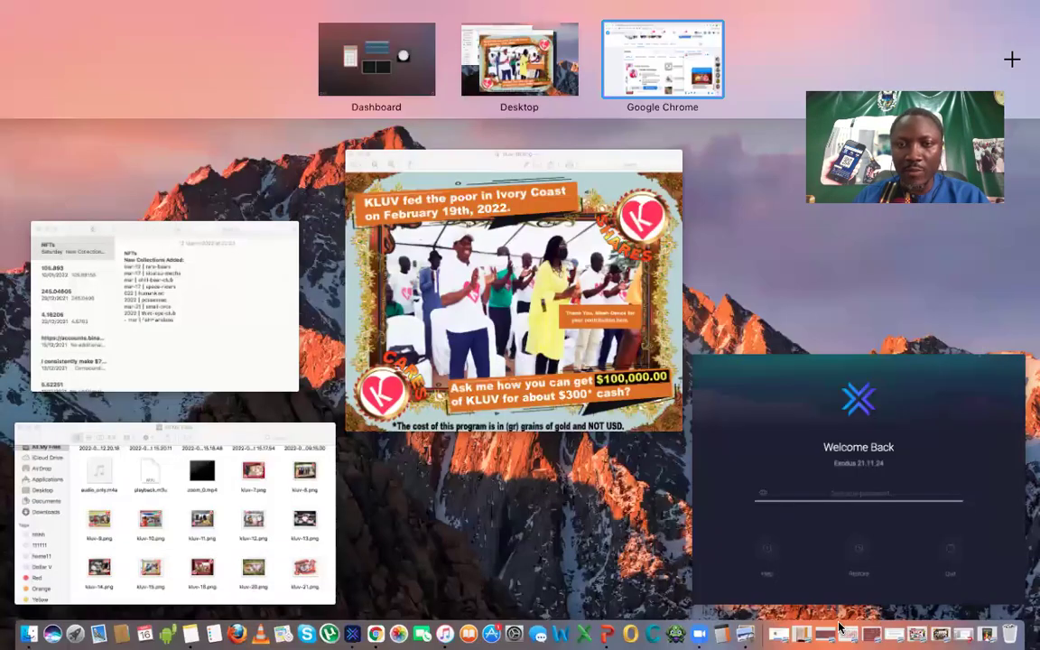
left_click(644, 54)
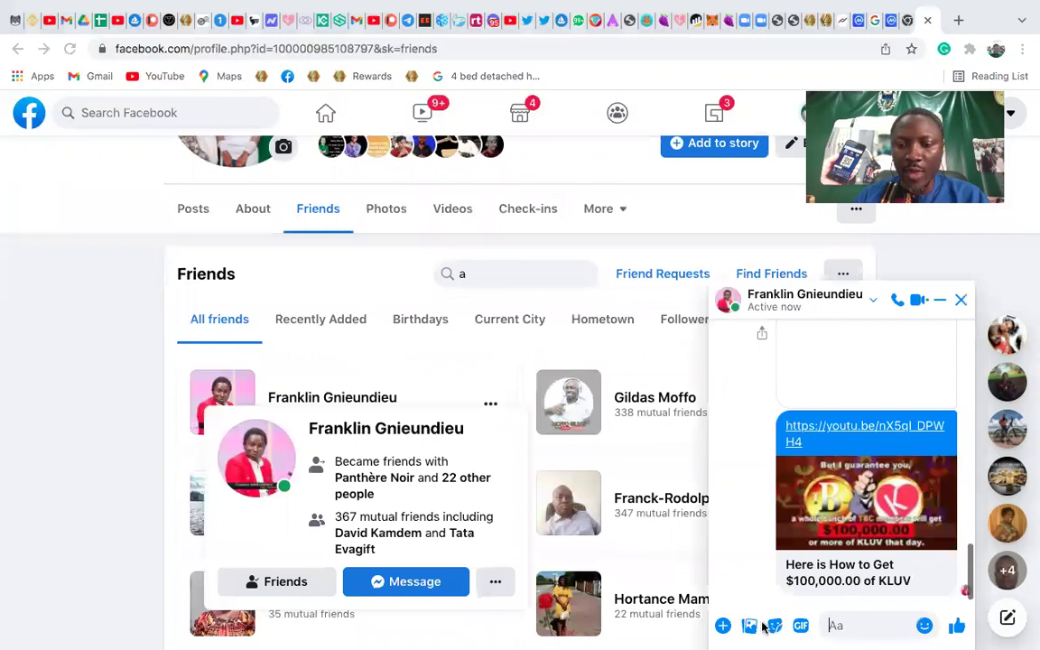
left_click(836, 626)
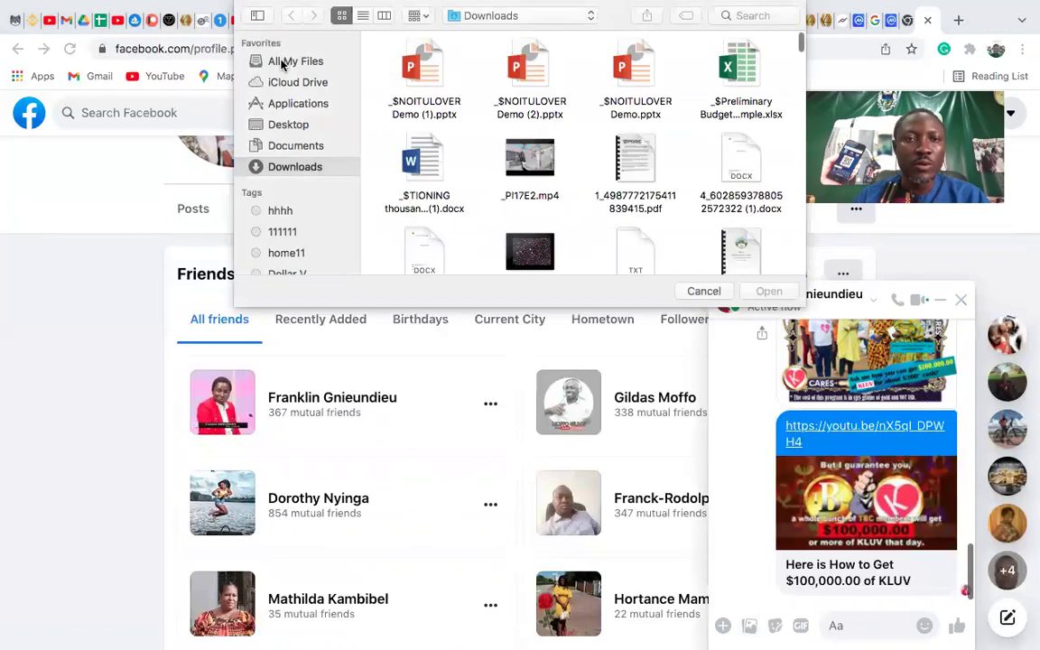
left_click(281, 62)
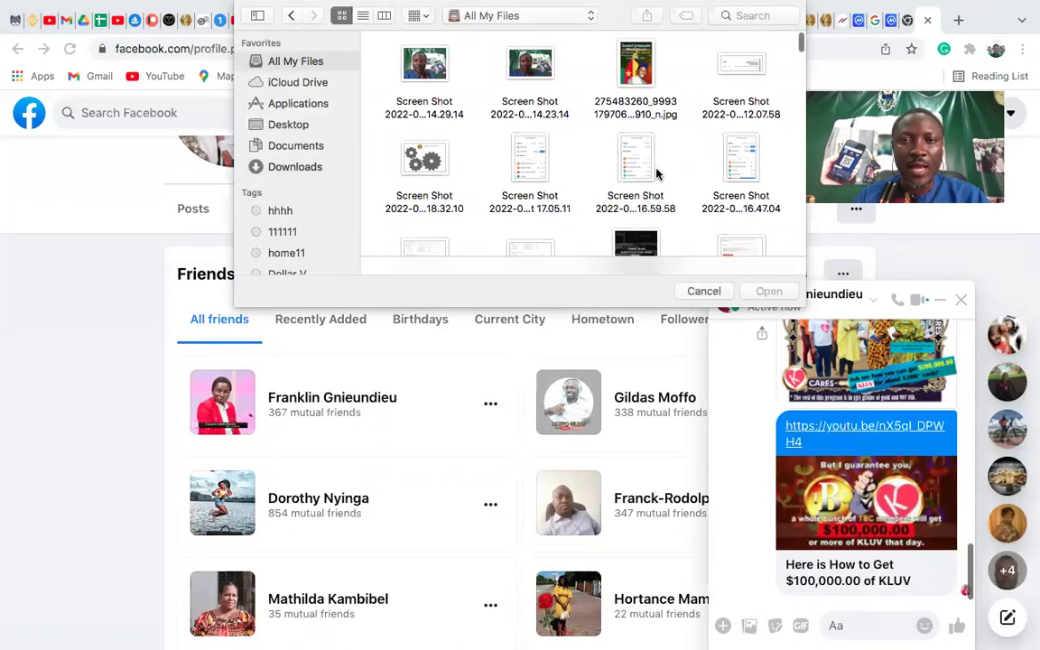
scroll(656, 171, "down", 5)
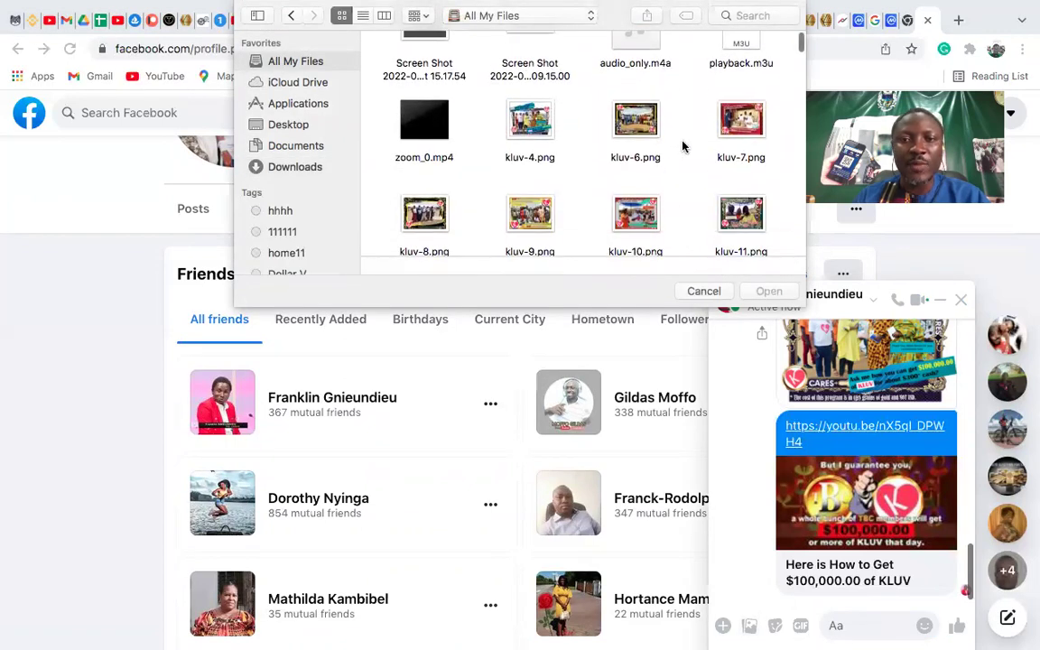
scroll(519, 216, "down", 2)
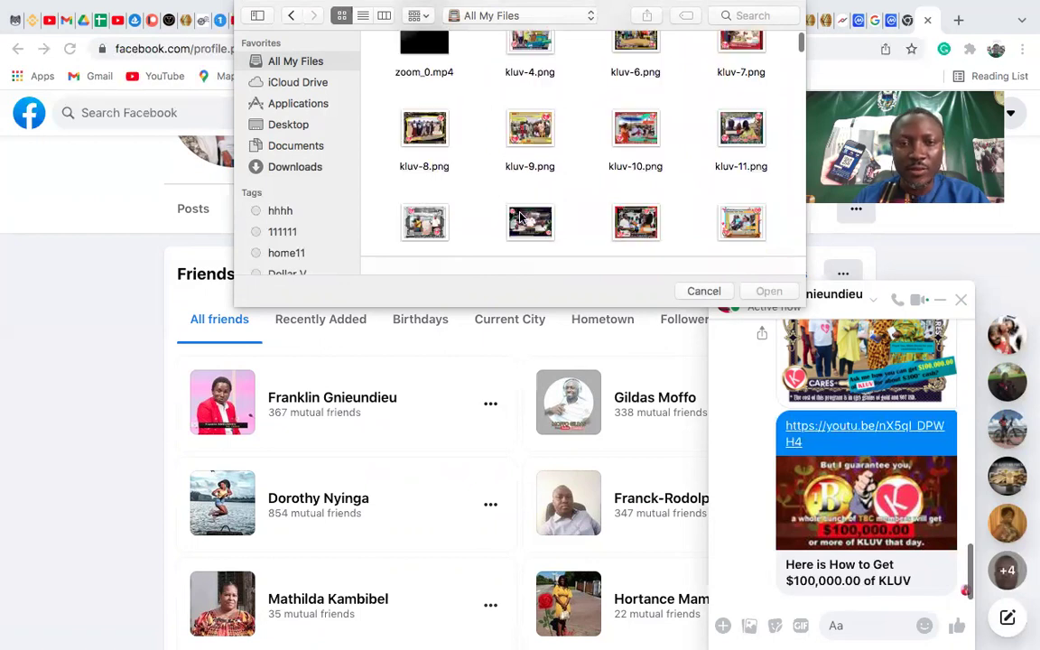
double_click(423, 217)
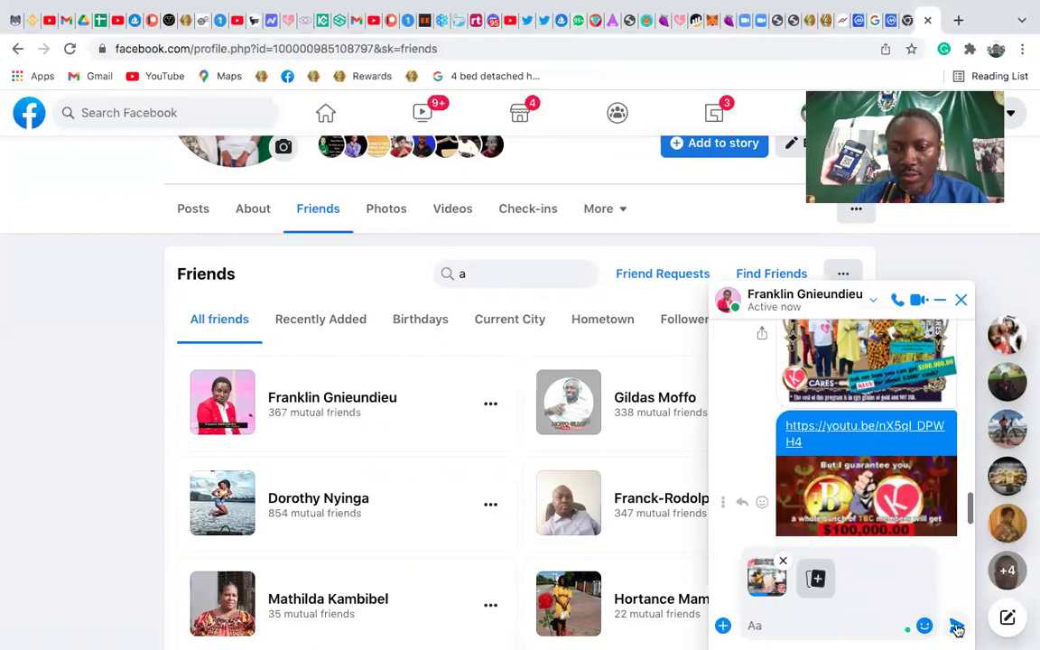
left_click(957, 629)
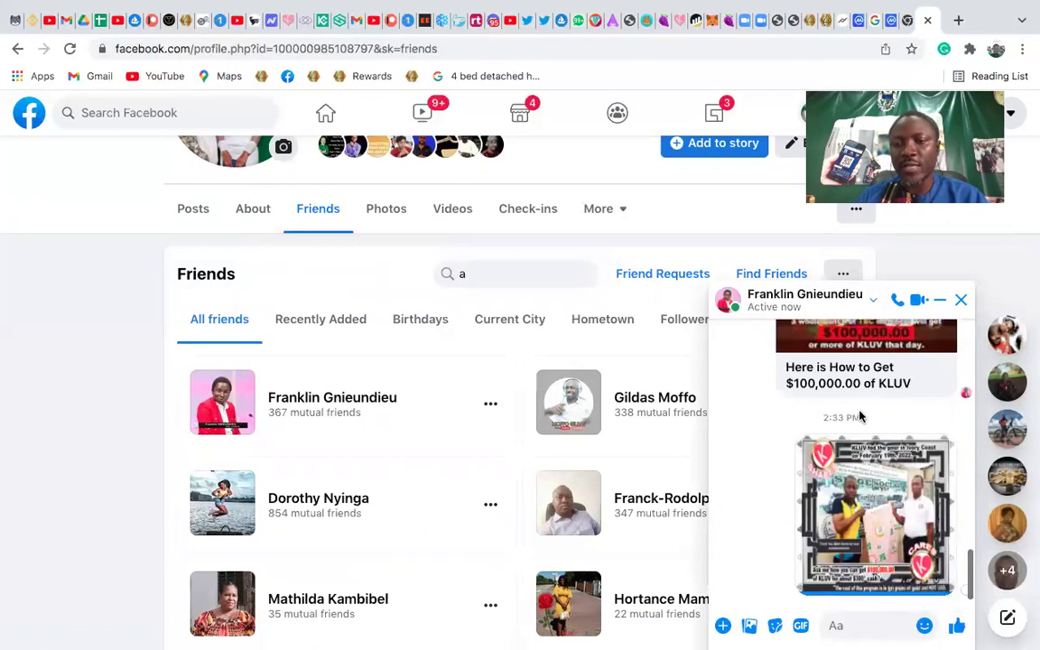
Select the earlier youtu.be KLUV link in the chat and open a new Chrome tab
scroll(859, 417, "up", 2)
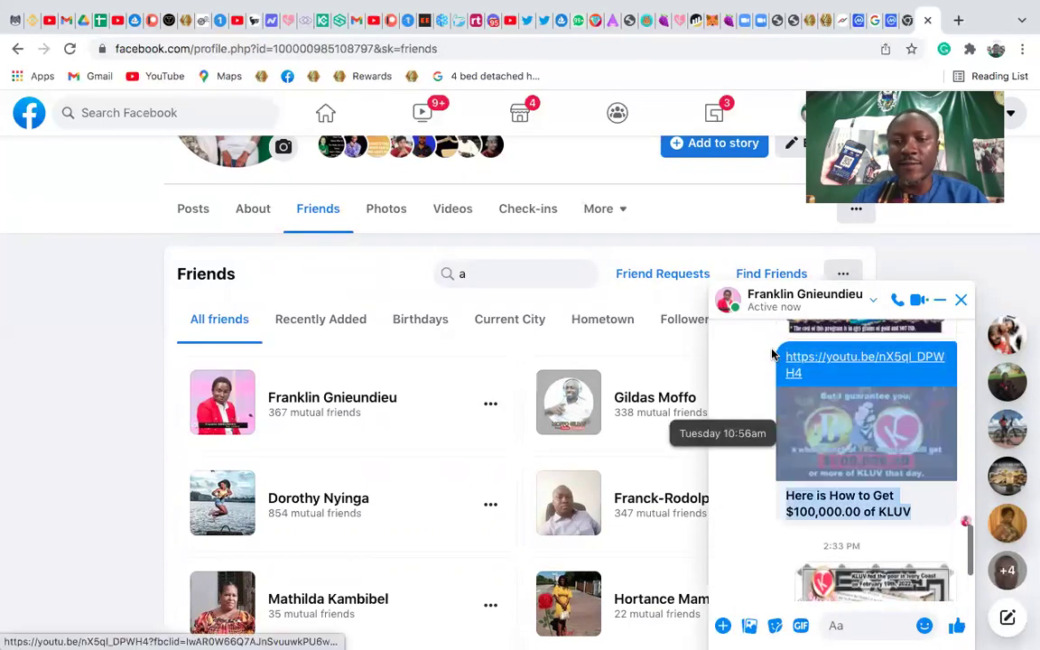
left_click_drag(824, 376, 788, 359)
key("super+c")
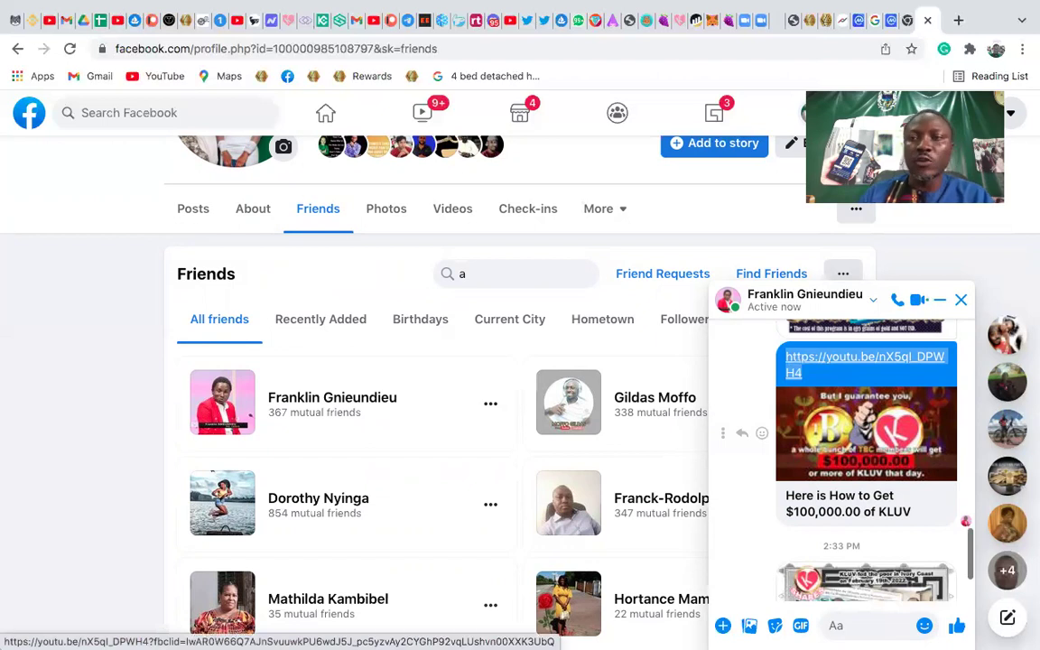
key("super+t")
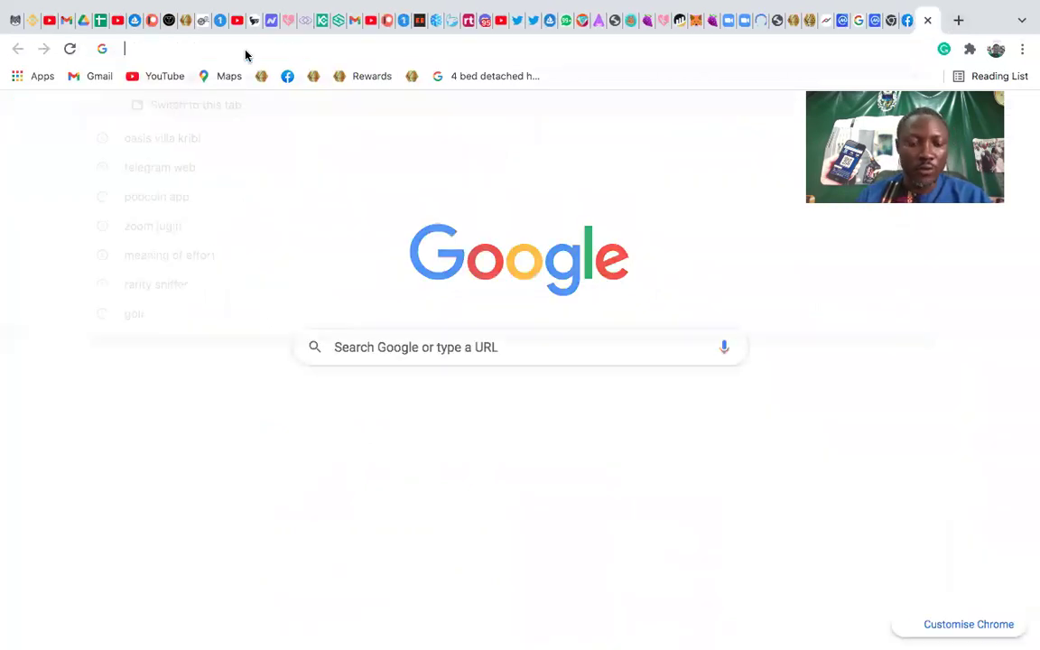
Paste the youtu.be link into the new tab and pause the KLUV video at 0:02
left_click(245, 49)
type("v")
key("BackSpace")
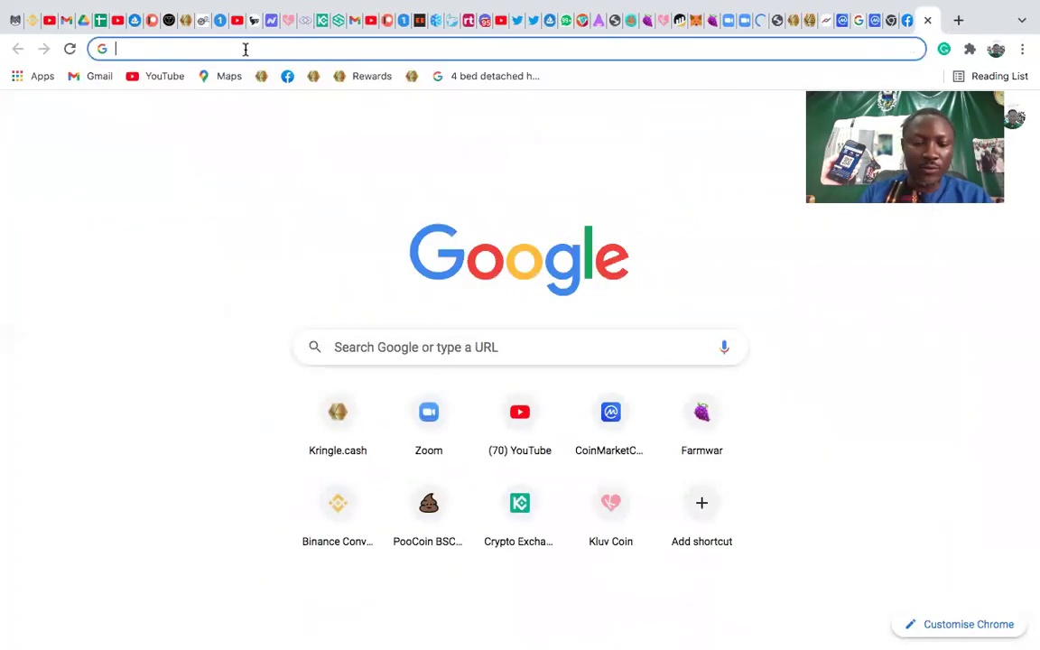
key("super+v")
key("Return")
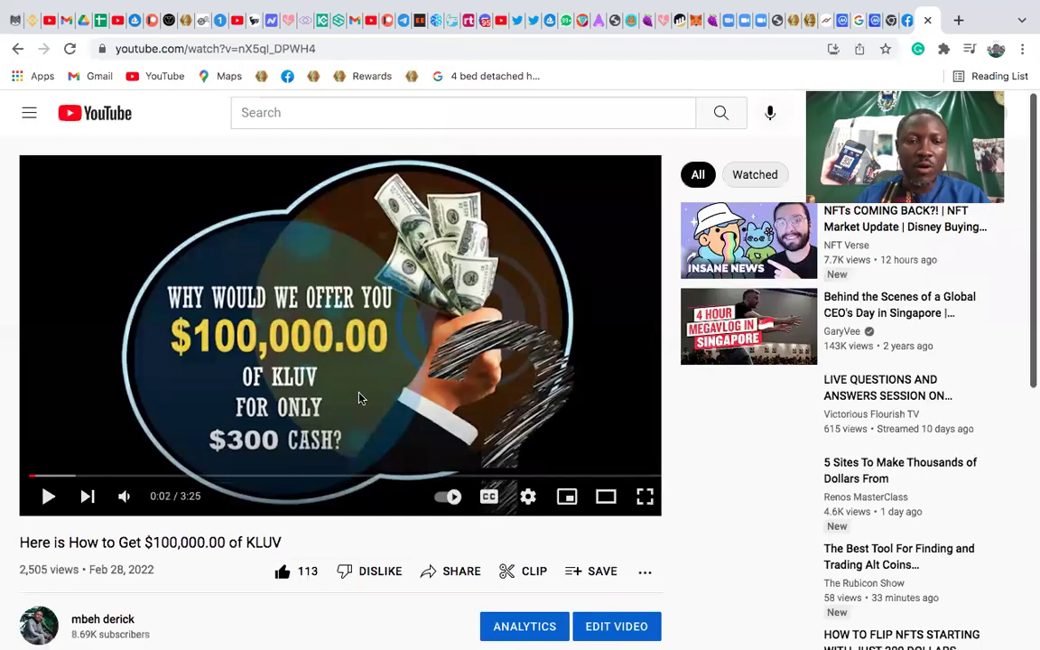
left_click(359, 397)
scroll(360, 397, "down", 3)
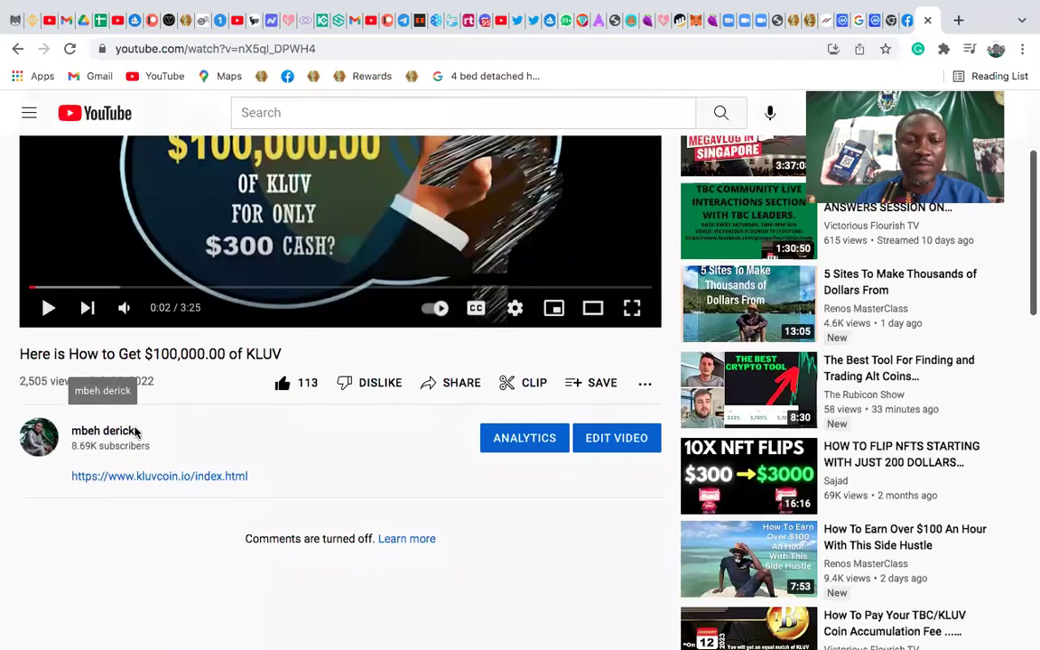
scroll(195, 394, "down", 1)
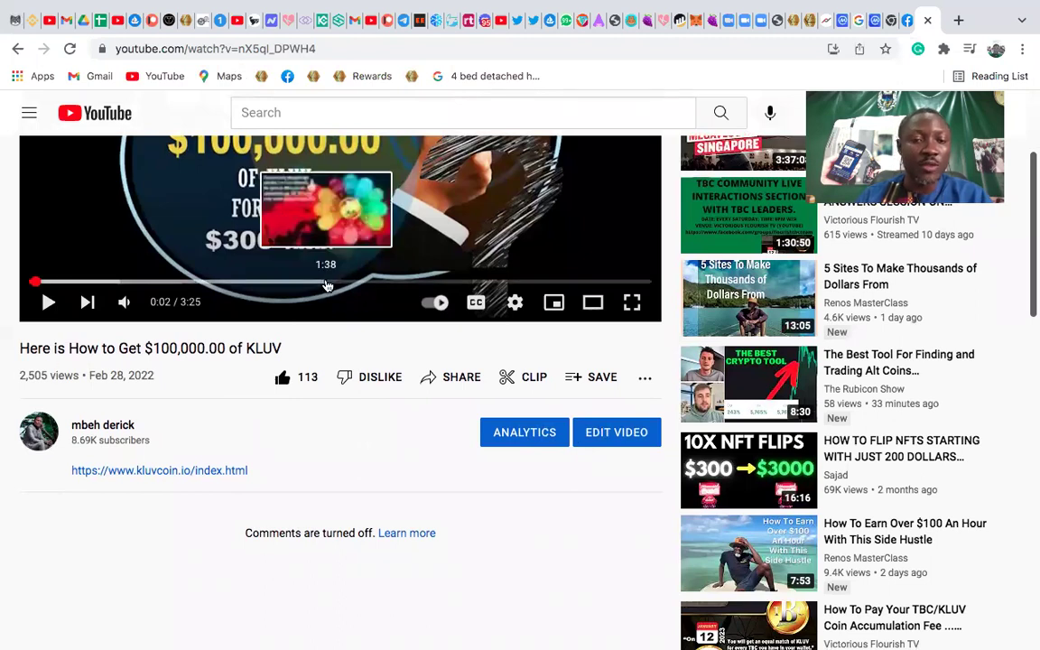
scroll(327, 285, "up", 4)
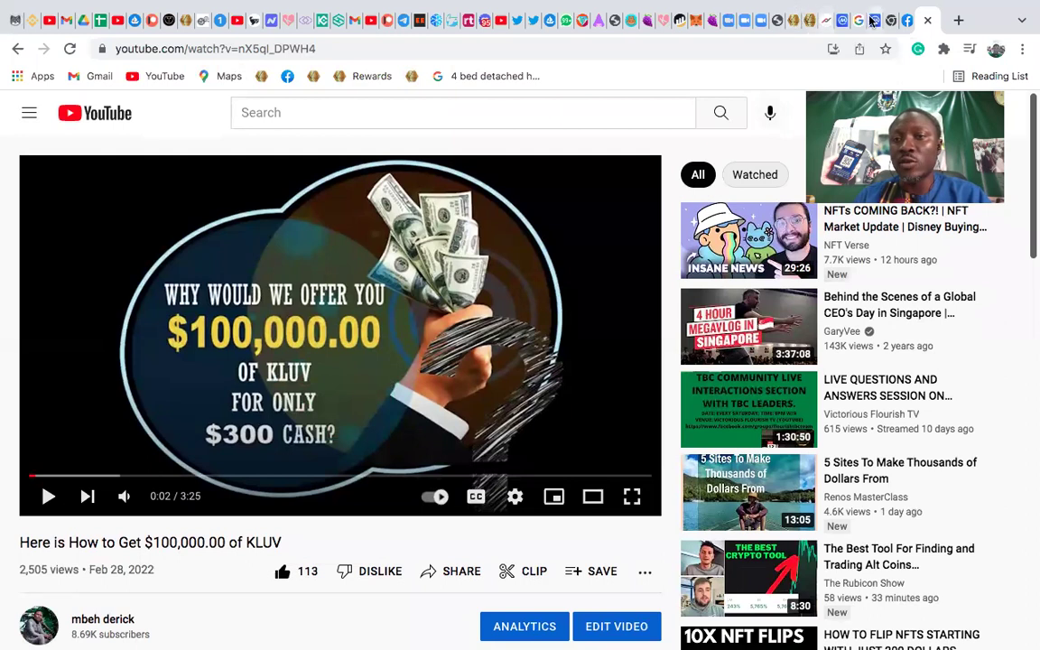
Back in the Messenger chat, paste and send the KLUV YouTube link
left_click(907, 20)
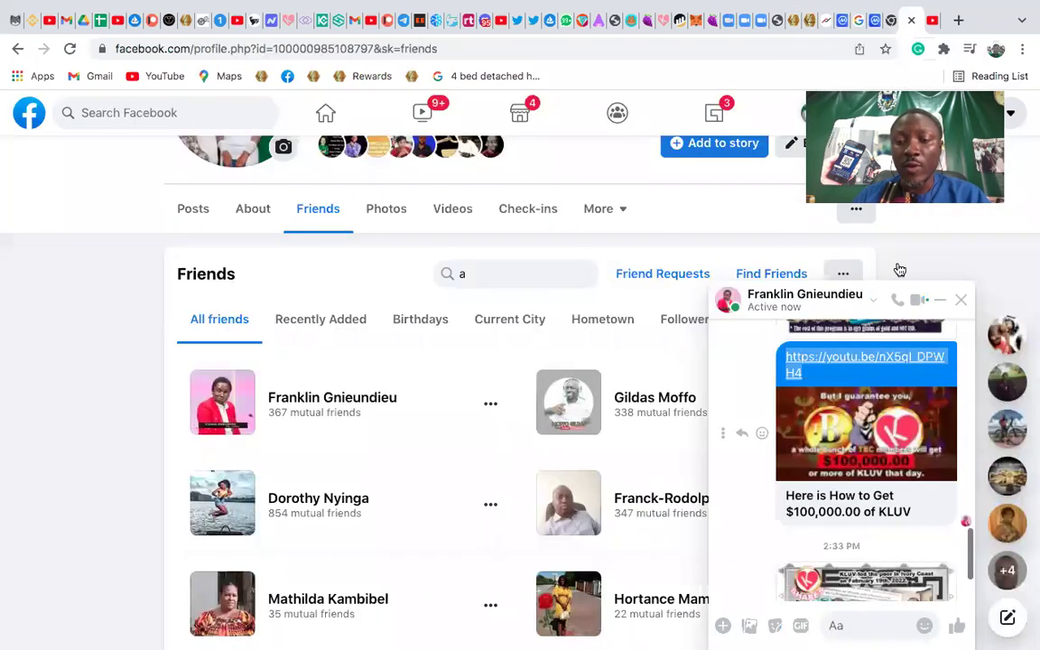
scroll(890, 553, "down", 2)
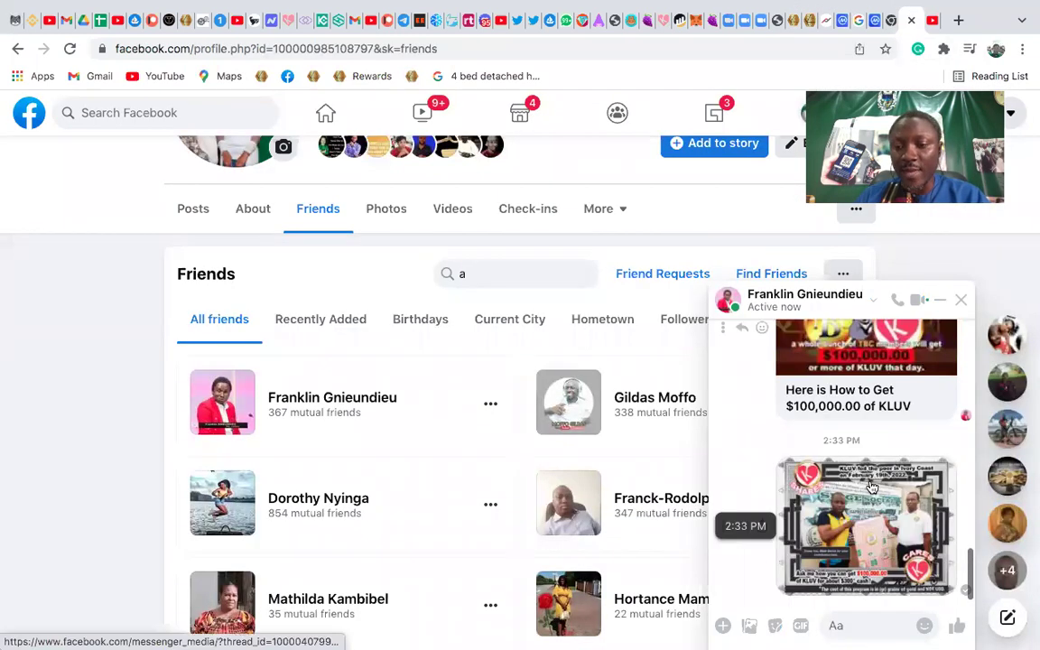
left_click(826, 625)
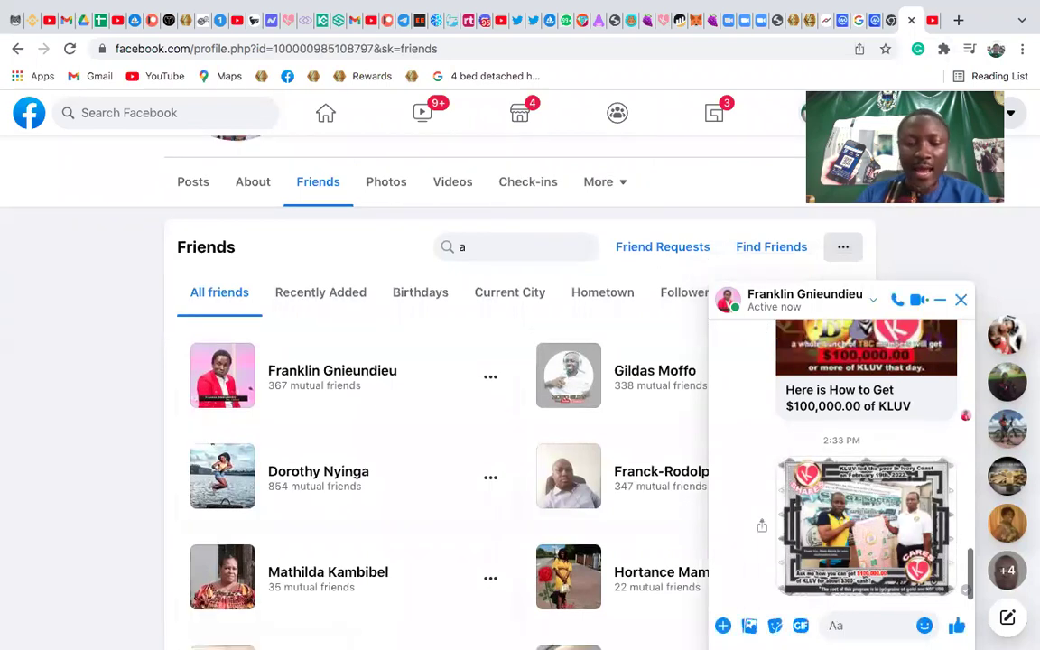
type("how")
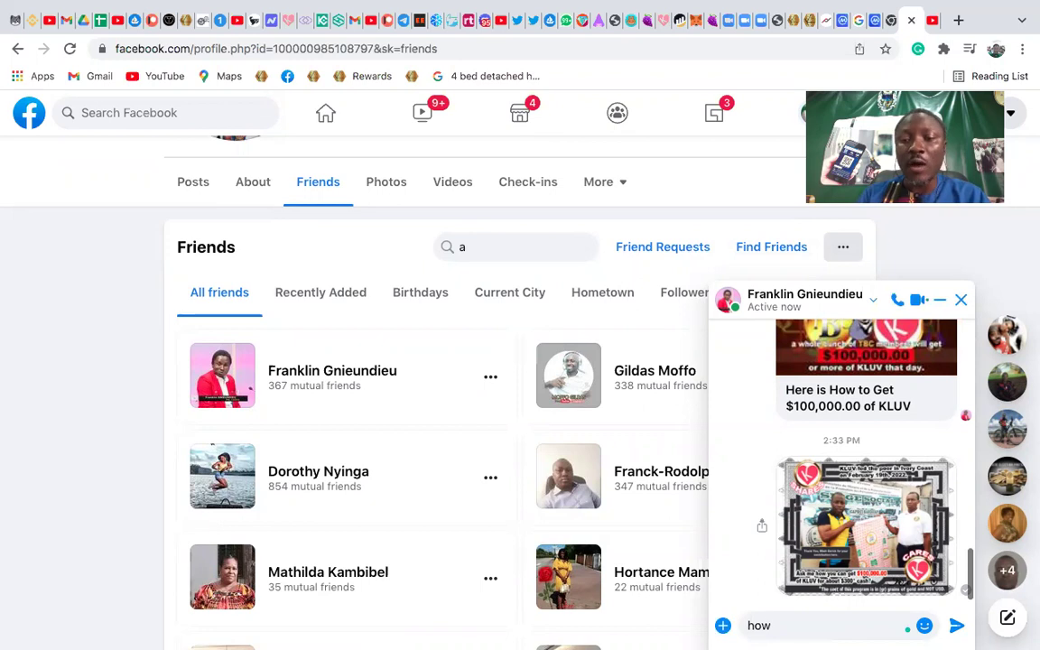
key("BackSpace")
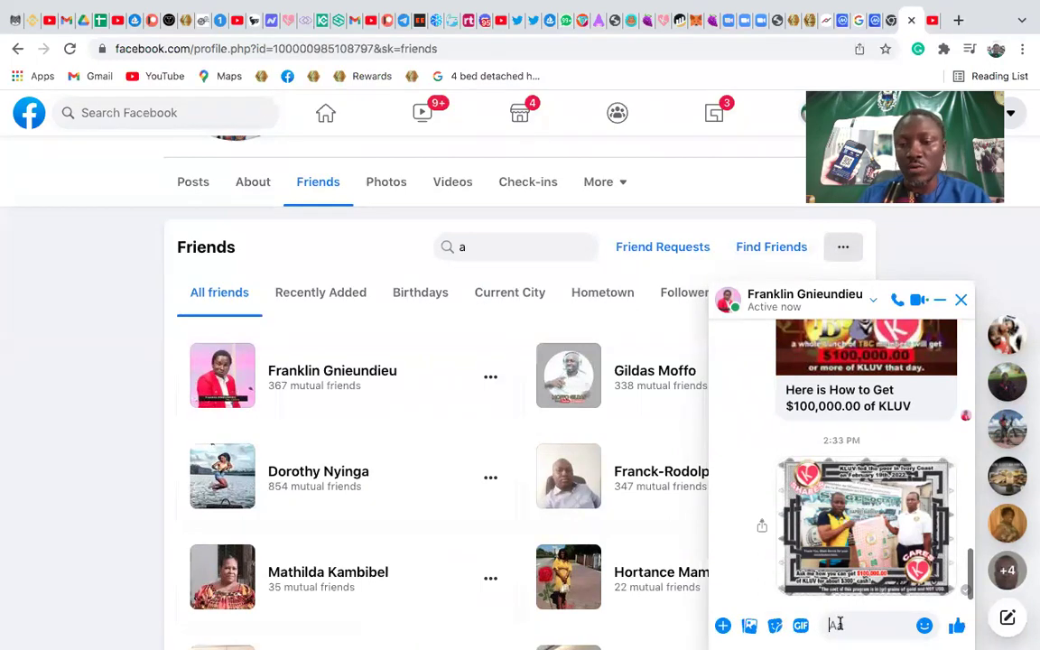
type("https://youtu.be/nX5qI_DPWH4")
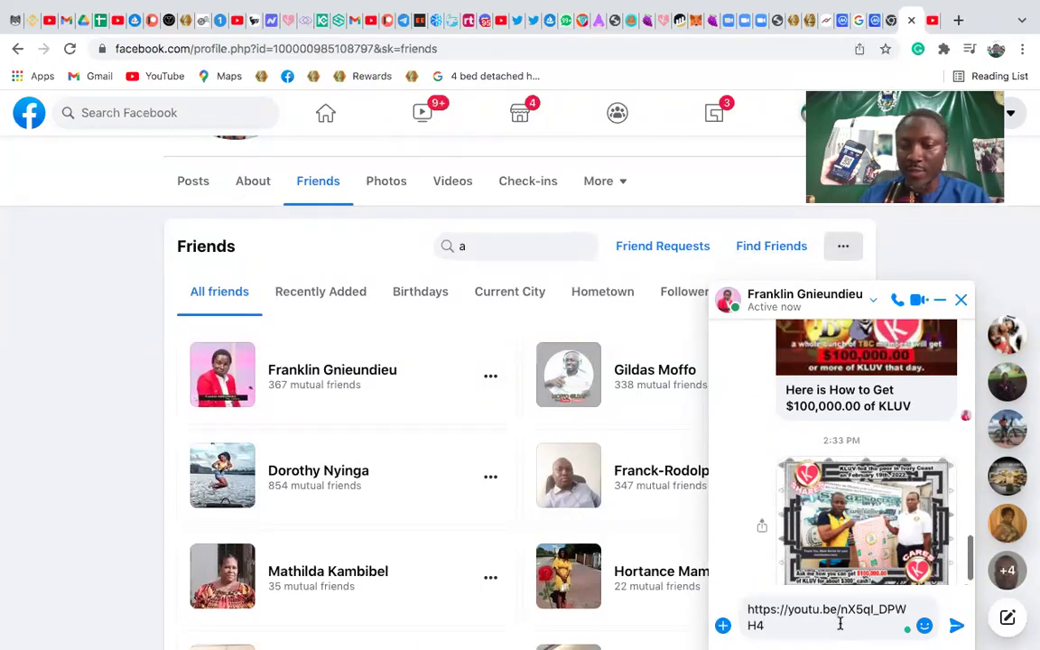
key("Return")
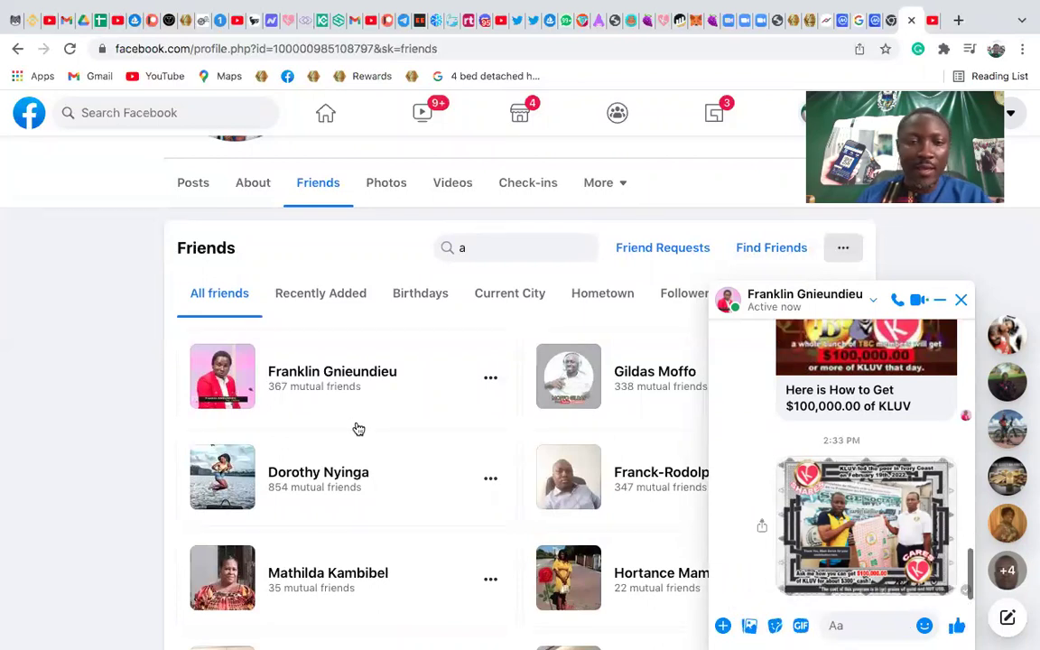
Close the chat, message the next friend and send them the kluv-9.png poster
left_click(961, 300)
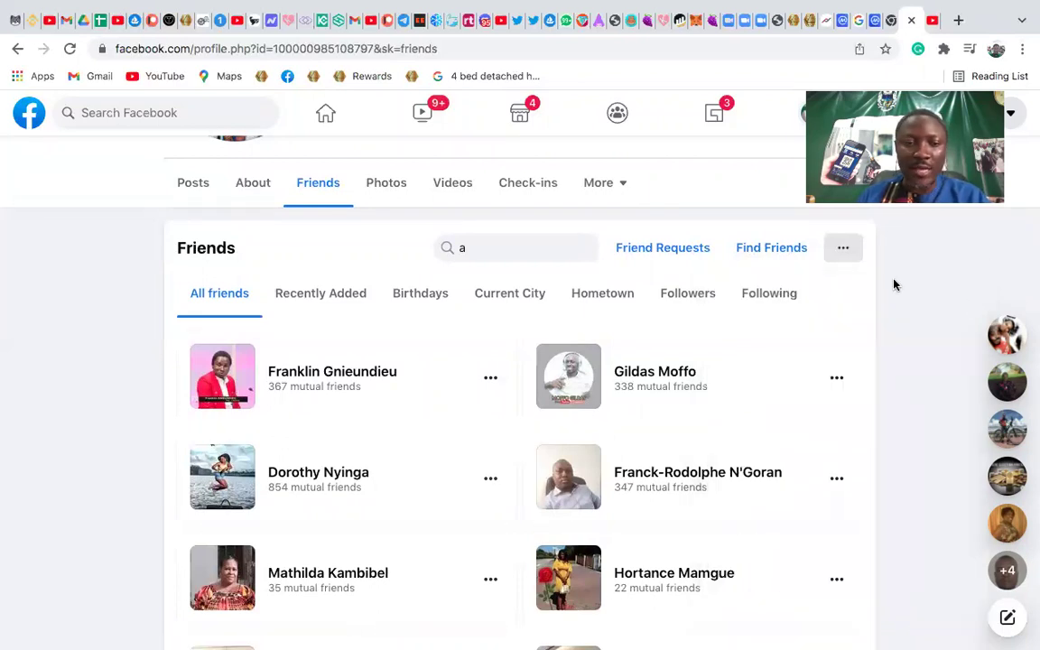
mouse_move(309, 474)
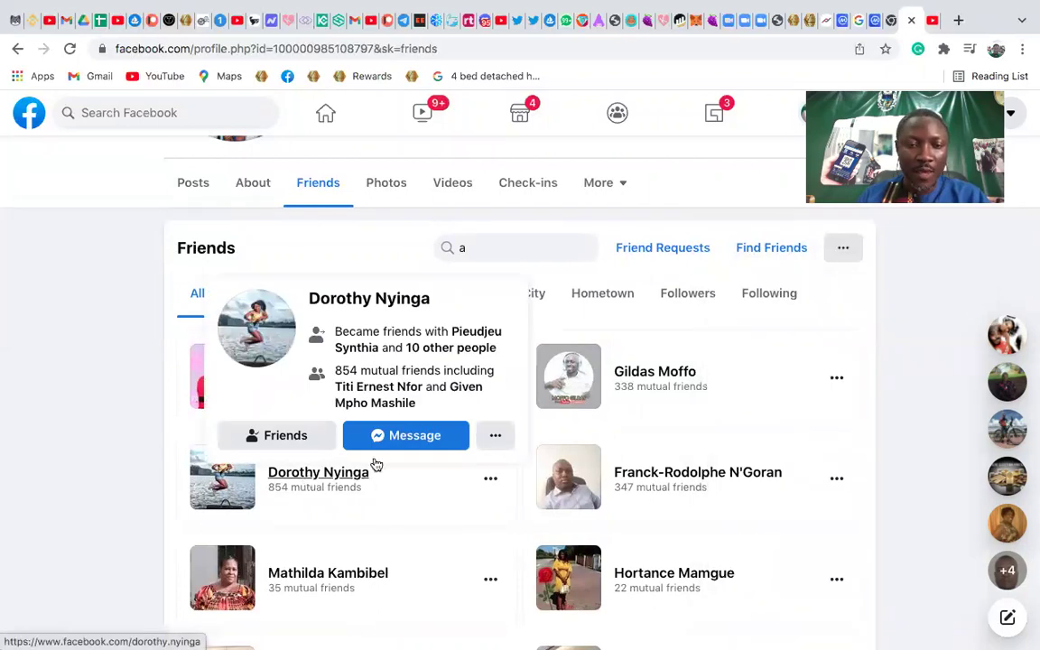
left_click(414, 436)
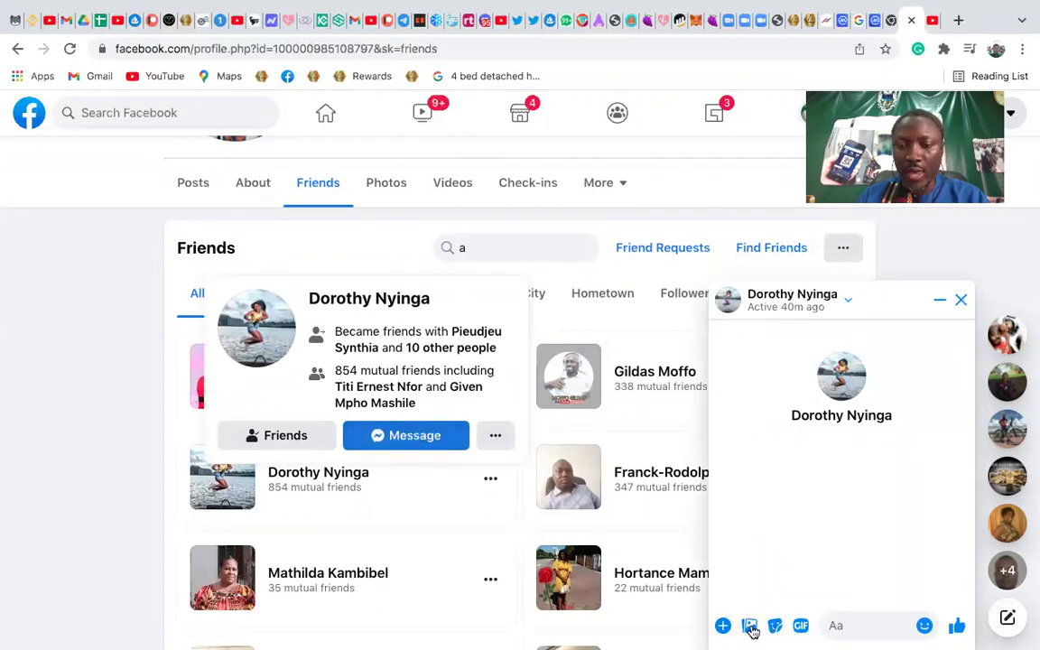
left_click(750, 626)
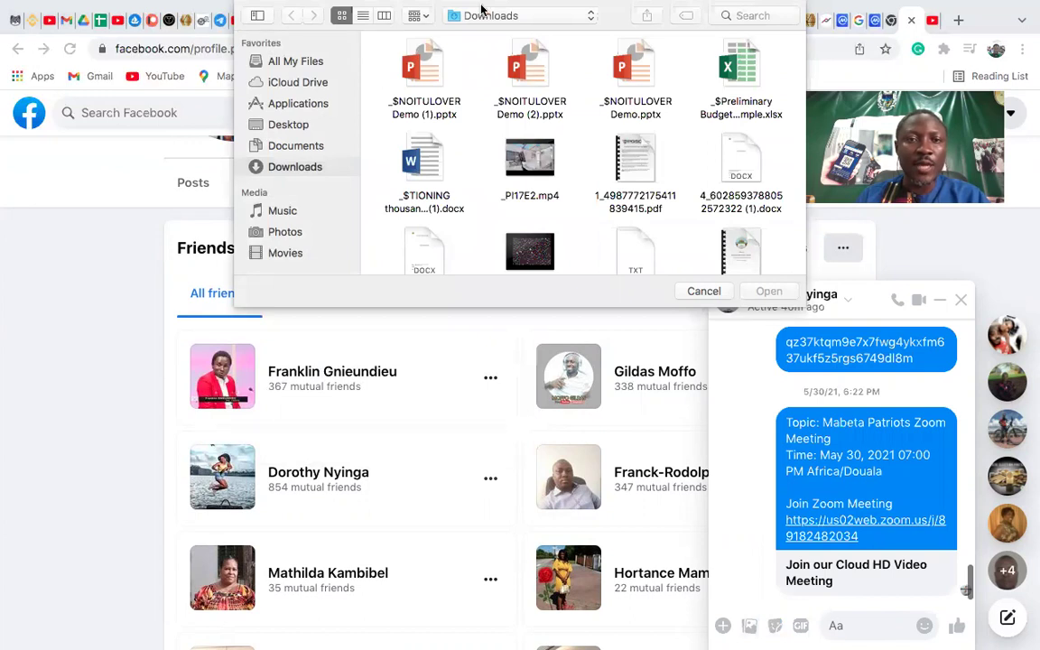
left_click(286, 60)
scroll(491, 210, "down", 5)
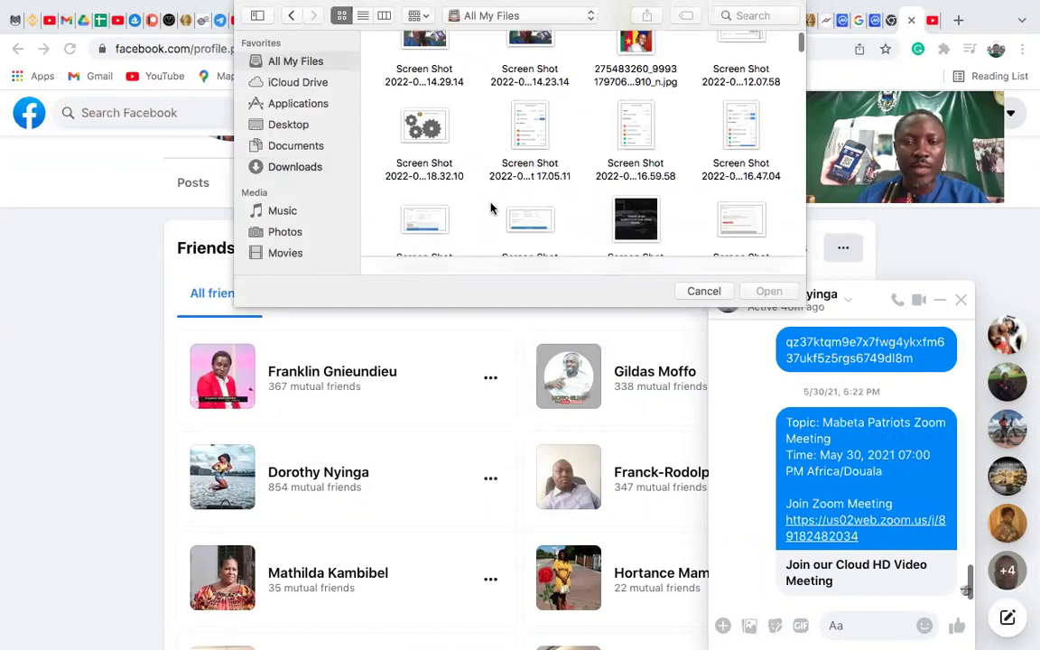
scroll(490, 209, "down", 2)
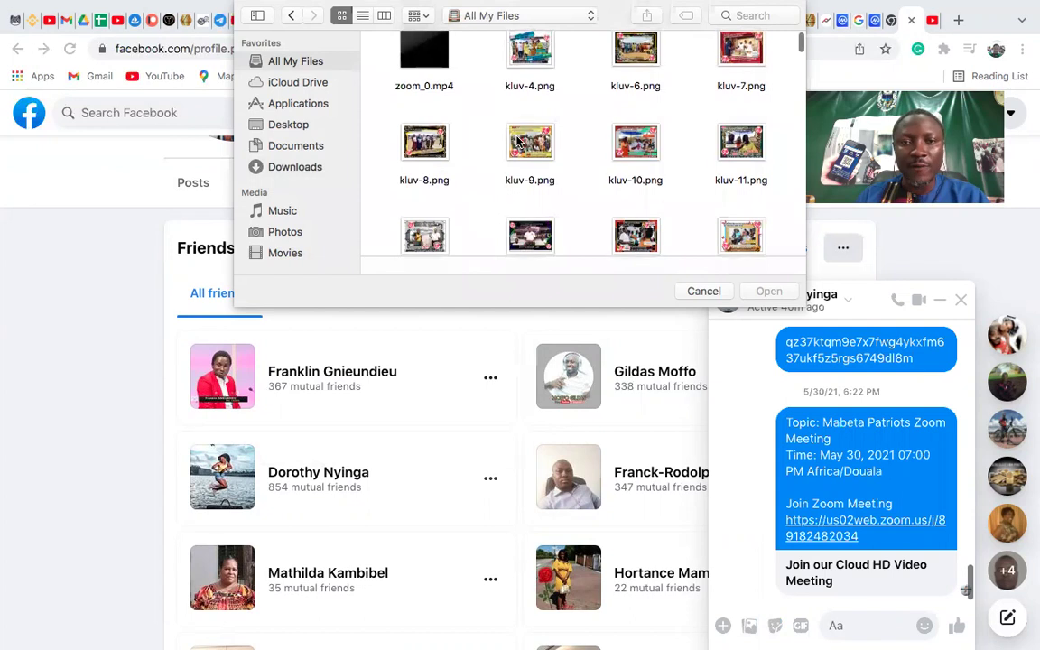
double_click(510, 143)
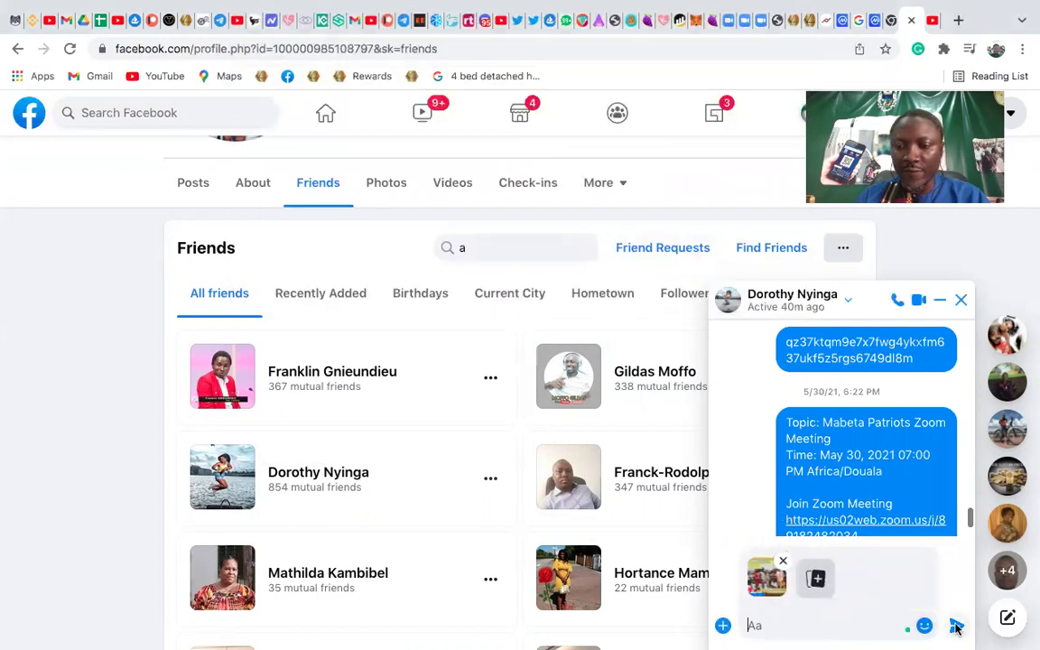
left_click(956, 626)
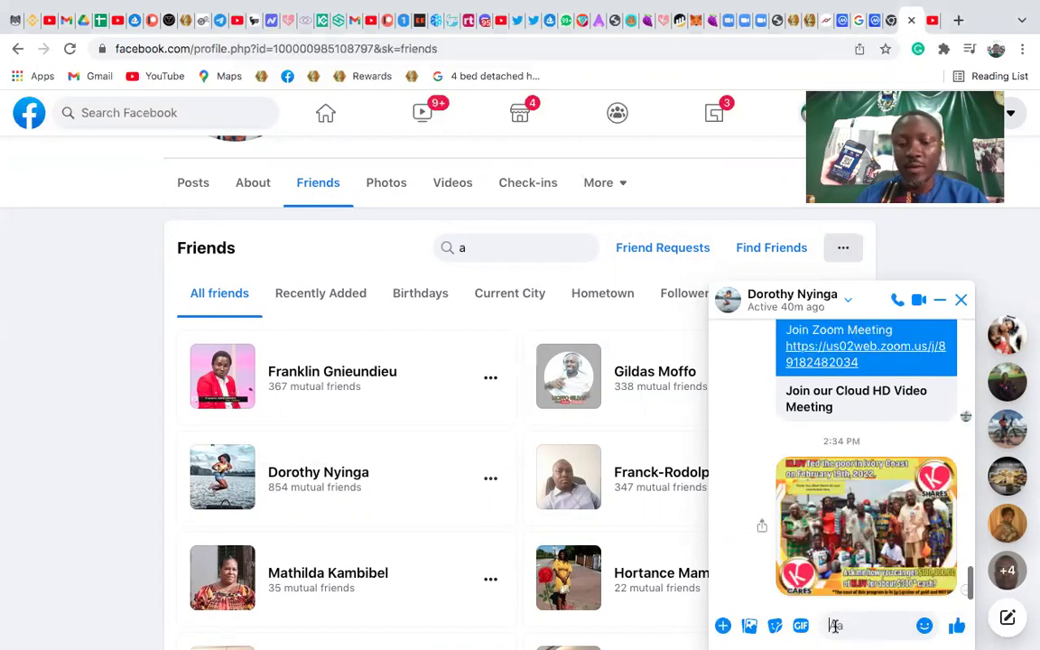
Paste and send the KLUV YouTube link to that friend
type("https://youtu.be/nX5ql_DPWH4")
key("Return")
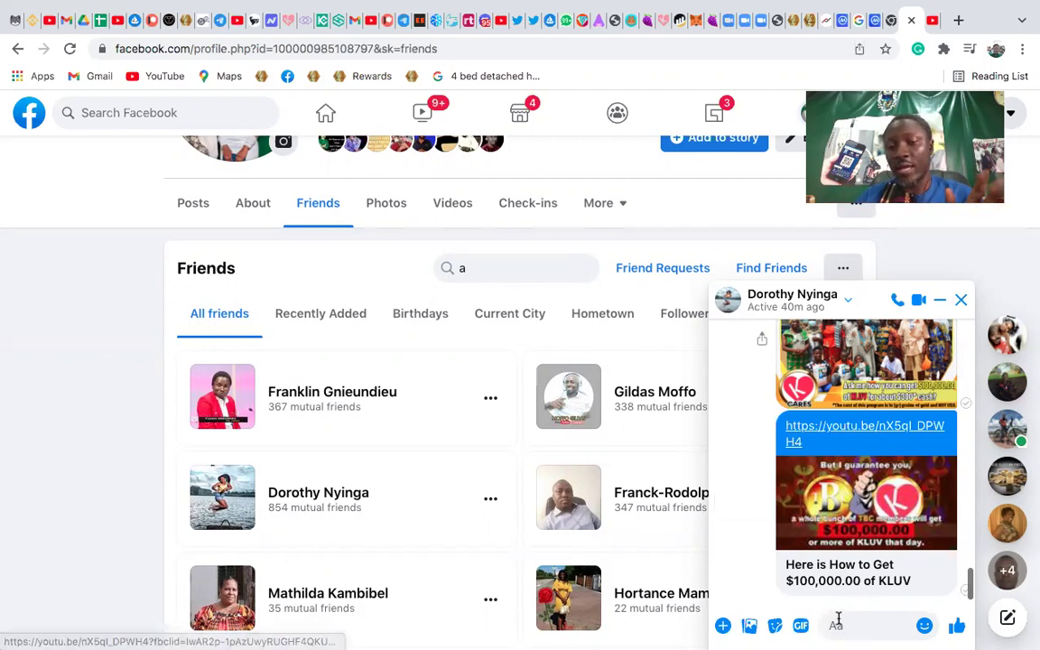
scroll(803, 499, "up", 1)
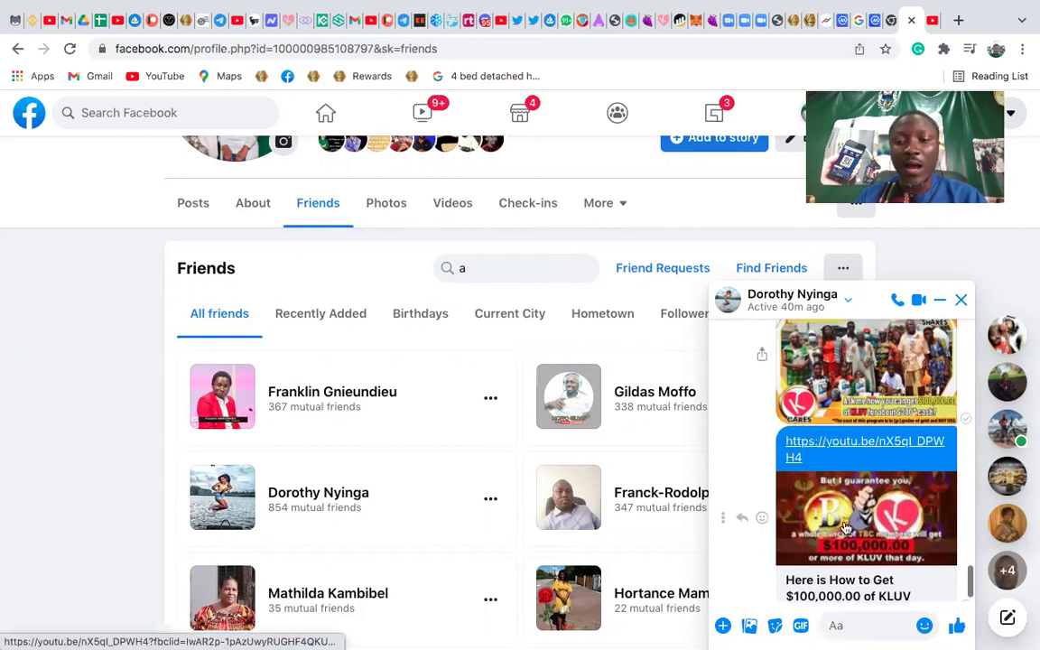
Close the previous chat and start a conversation with the next friend, removing a stray pasted link
left_click(963, 305)
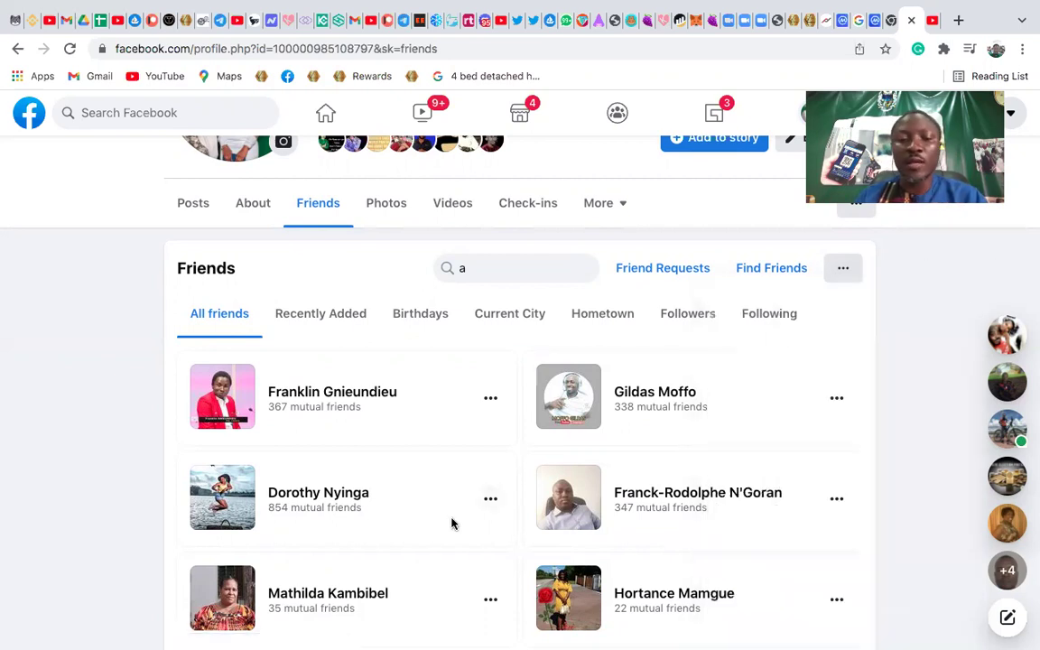
scroll(406, 522, "down", 3)
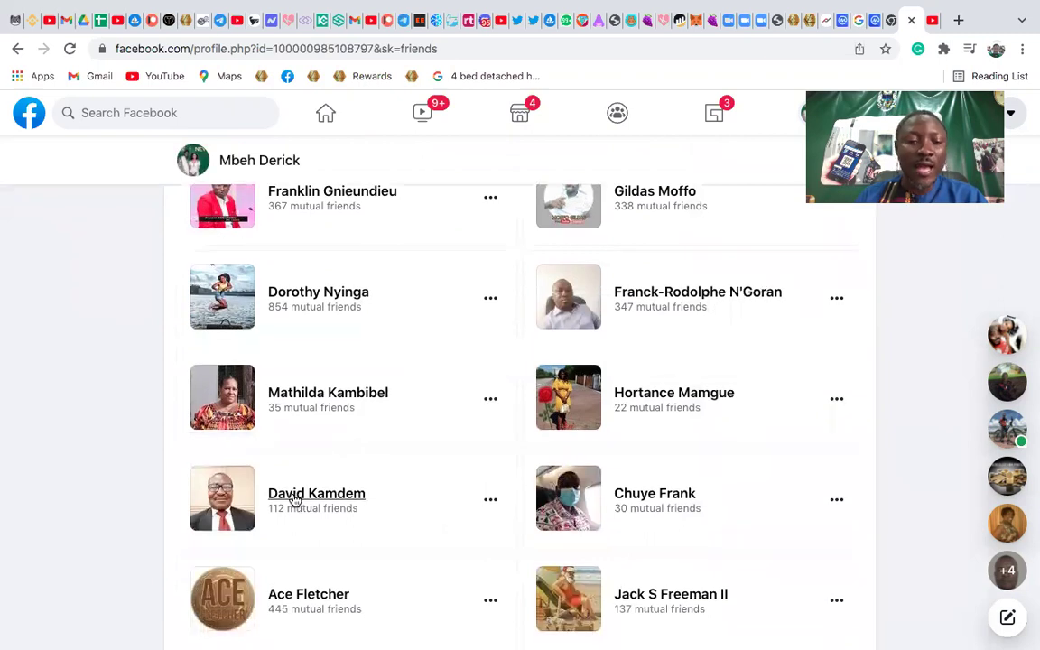
mouse_move(292, 498)
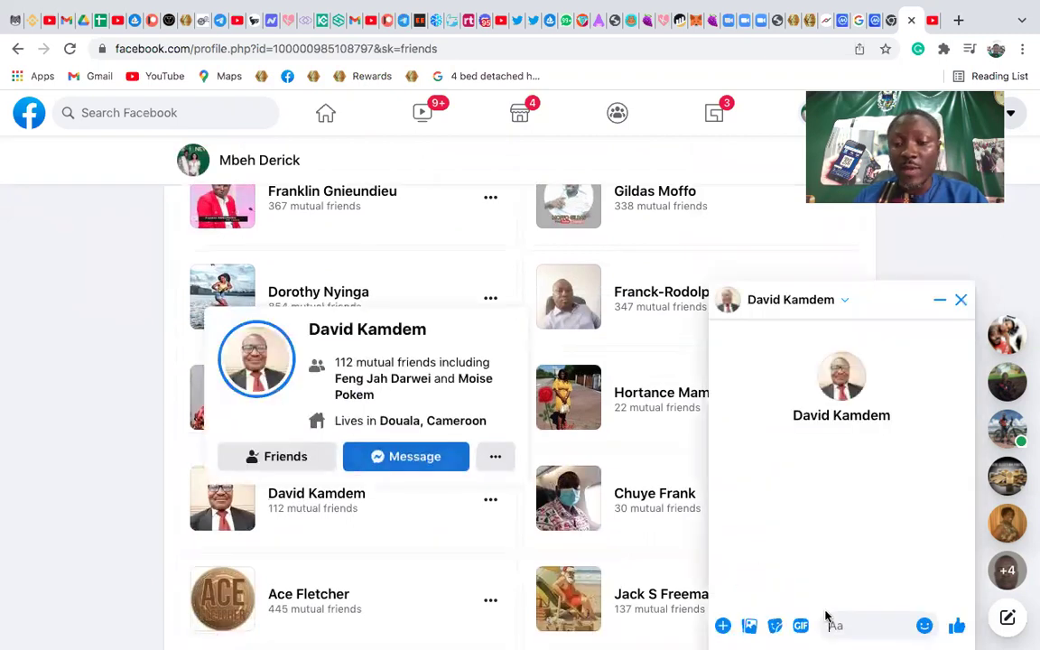
type("https://youtu.be/nX5ql_DPWH4")
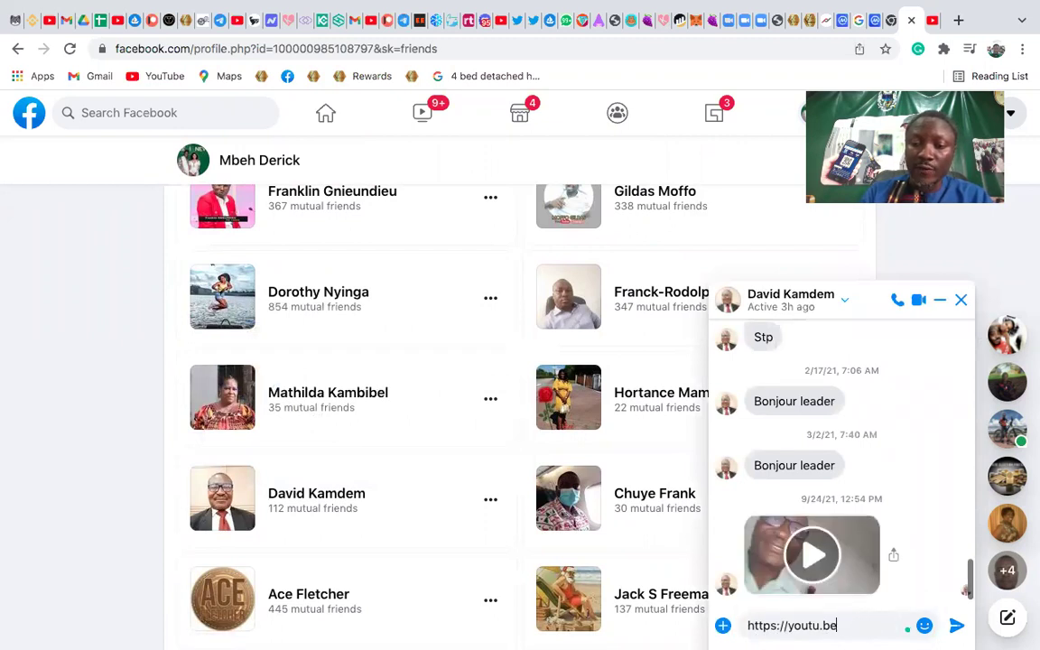
key("BackSpace")
key("BackSpace")
key("BackSpace")
key("BackSpace")
key("BackSpace")
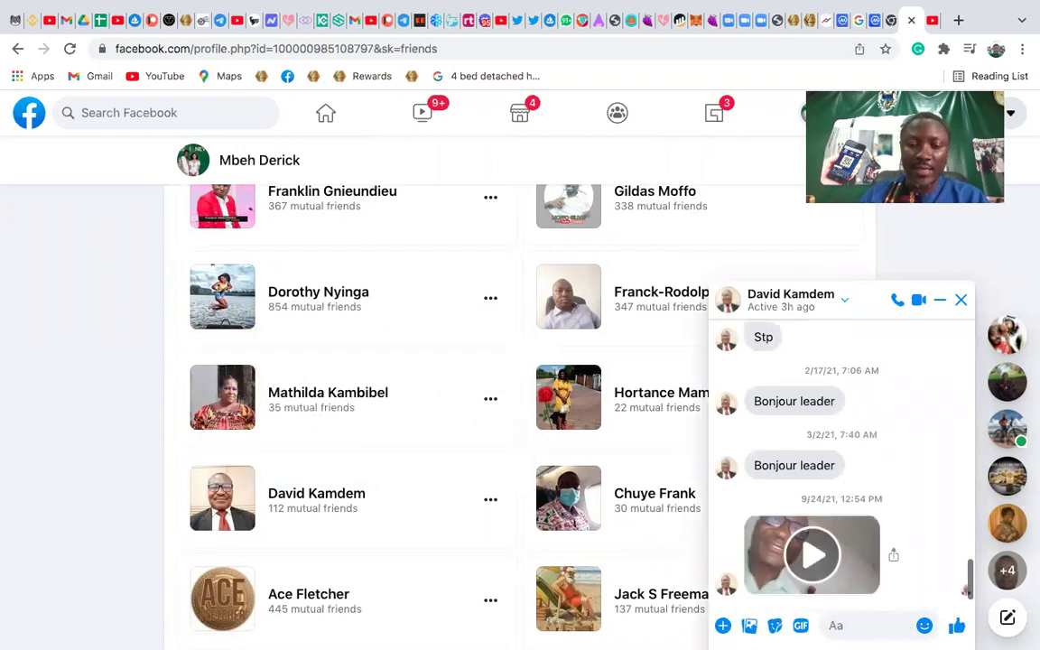
Attach kluv-14.png, send it to this friend, and close the conversation
left_click(748, 630)
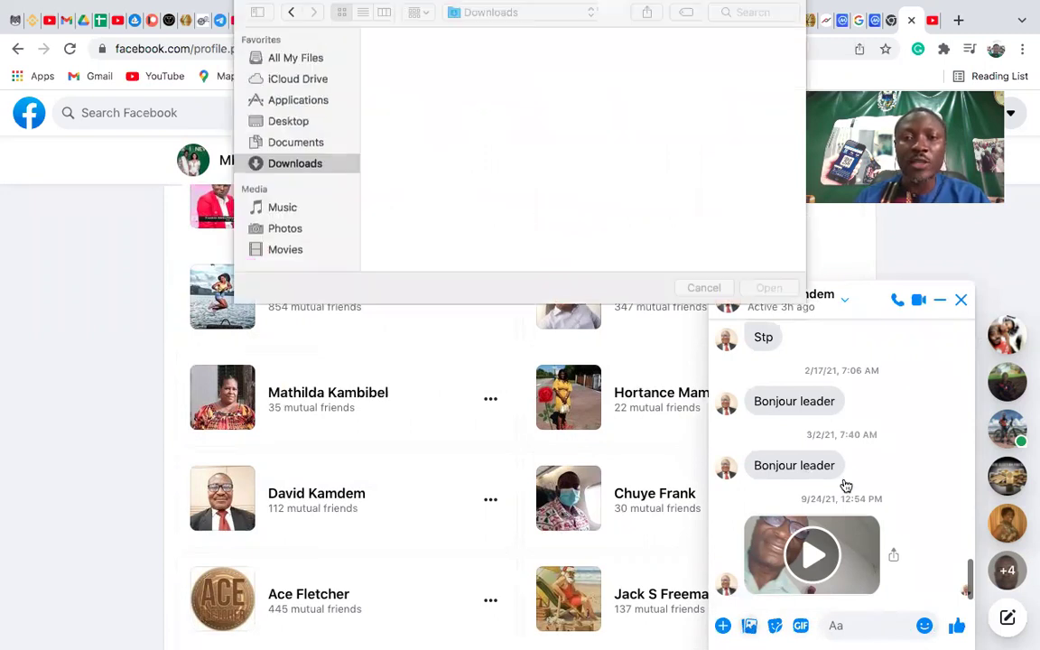
left_click(291, 65)
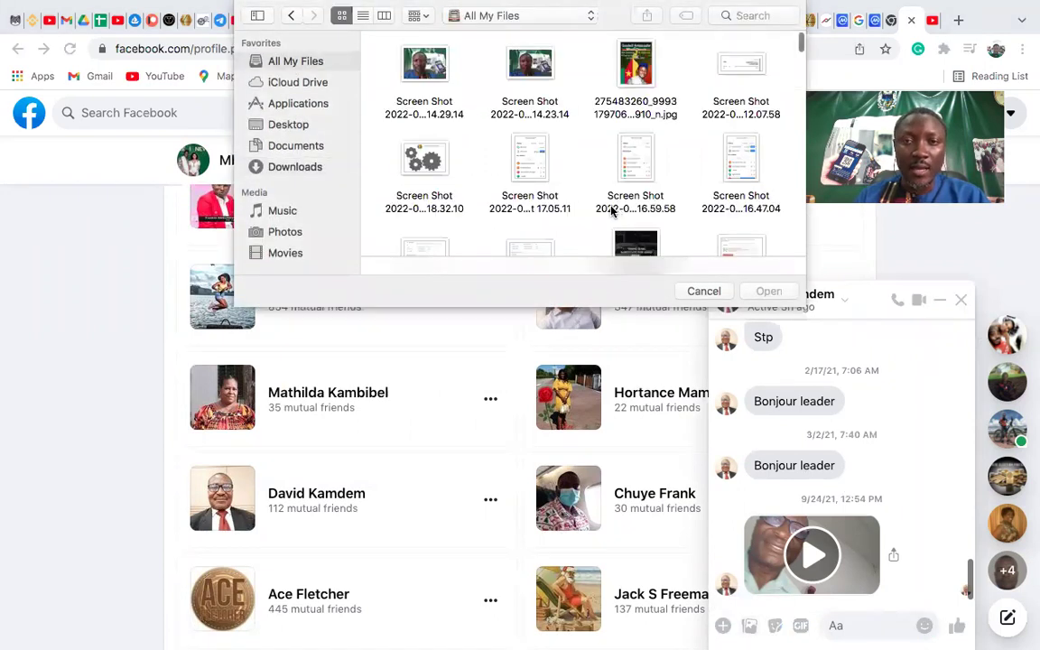
scroll(611, 211, "down", 10)
left_click(627, 204)
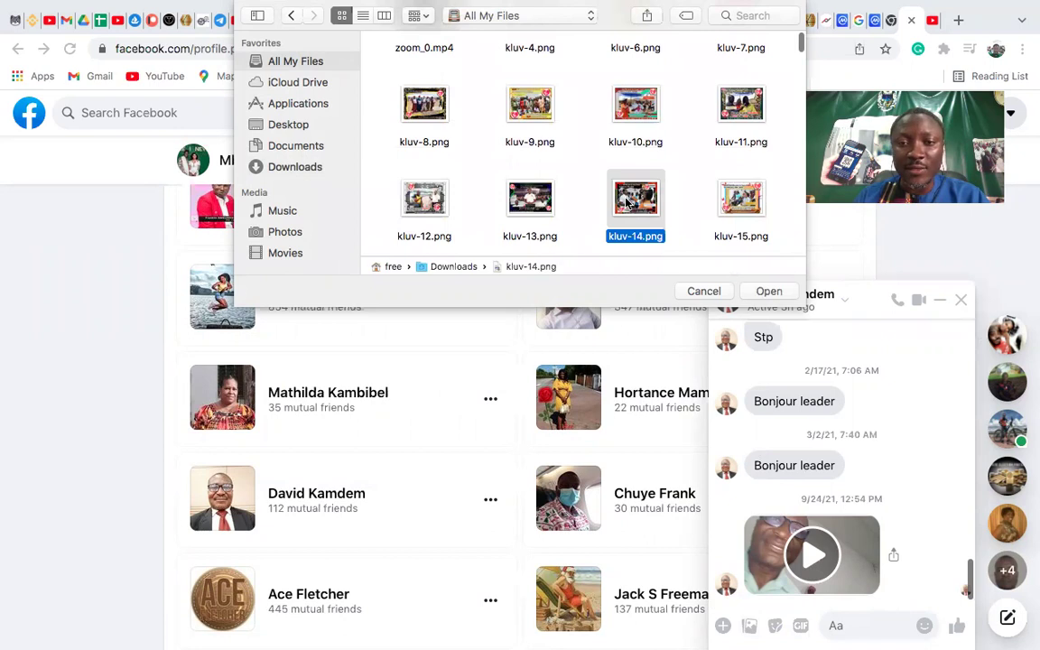
double_click(628, 204)
left_click(955, 625)
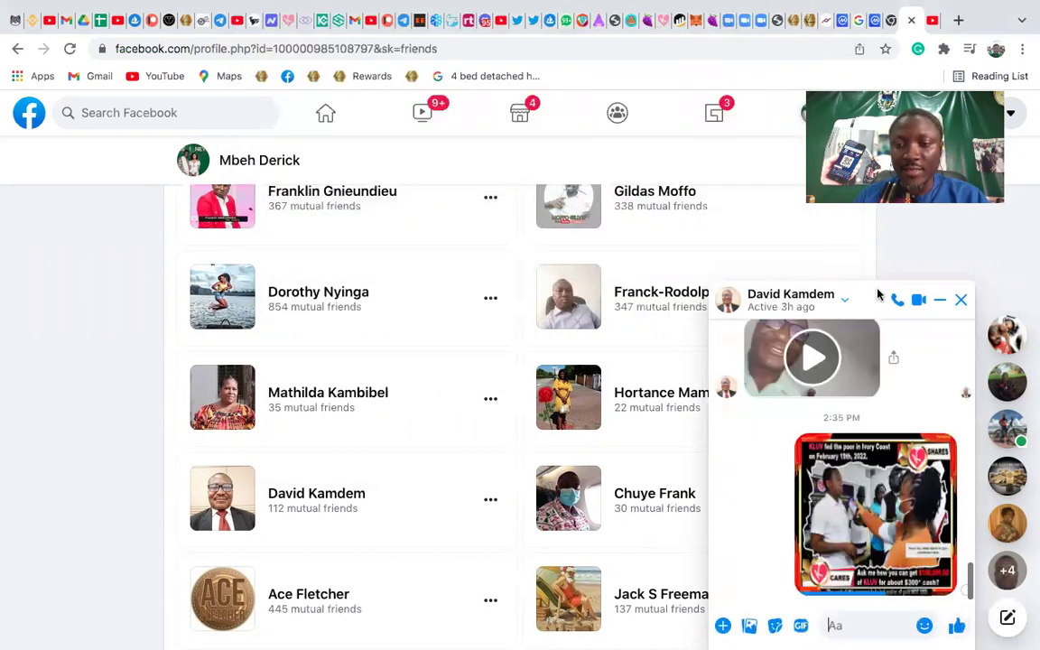
left_click(962, 300)
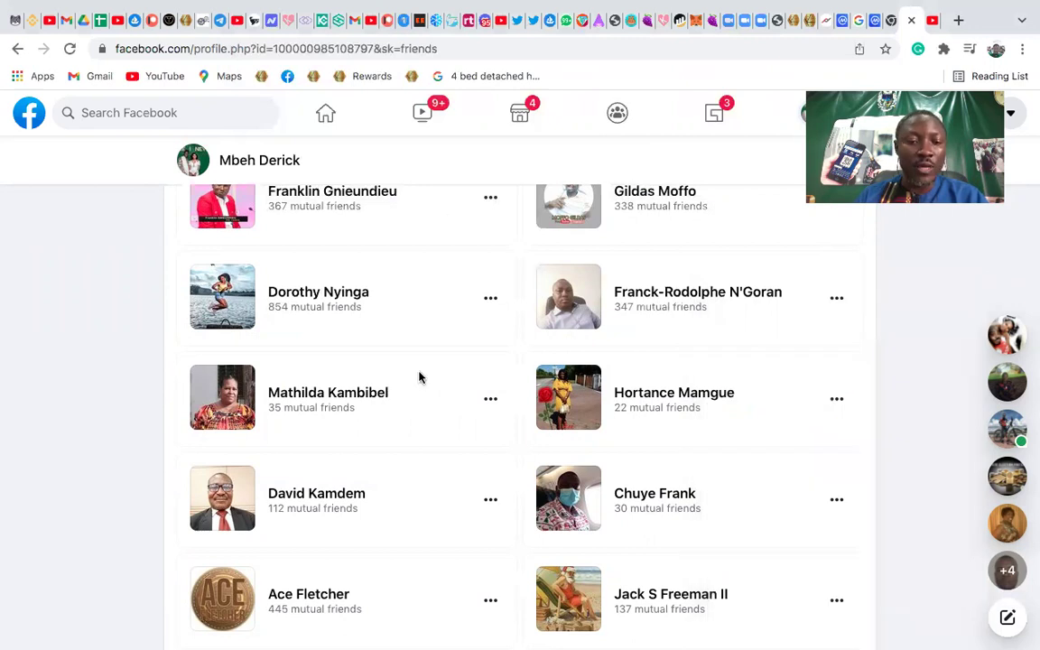
Scroll back to the Friends section and type 'AB' into the friends search
scroll(419, 378, "down", 5)
scroll(427, 371, "down", 2)
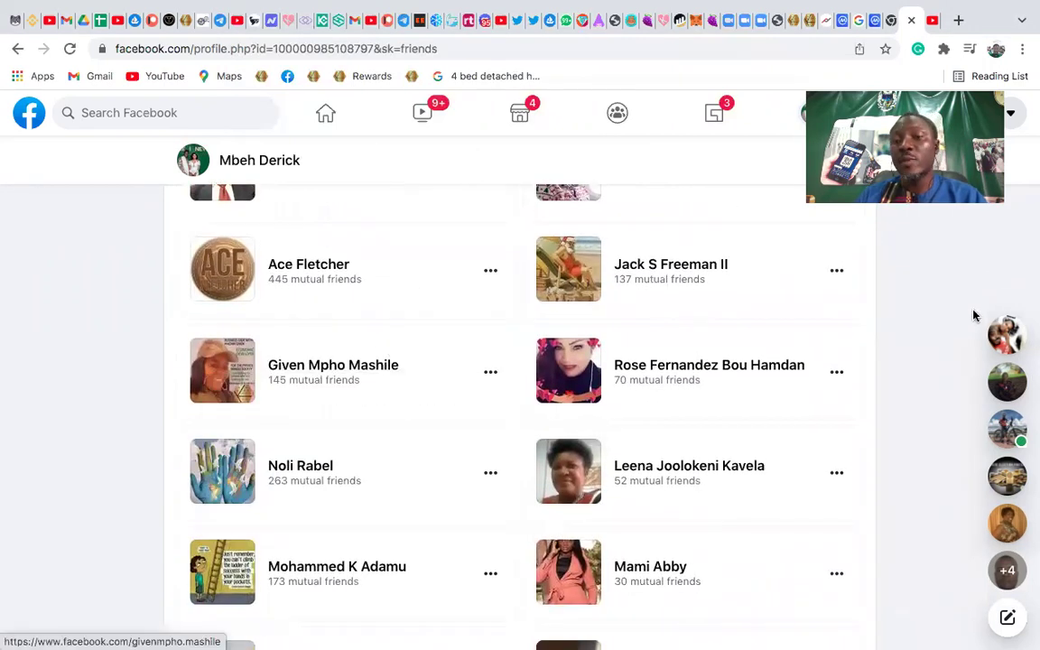
scroll(474, 378, "up", 10)
scroll(485, 383, "down", 2)
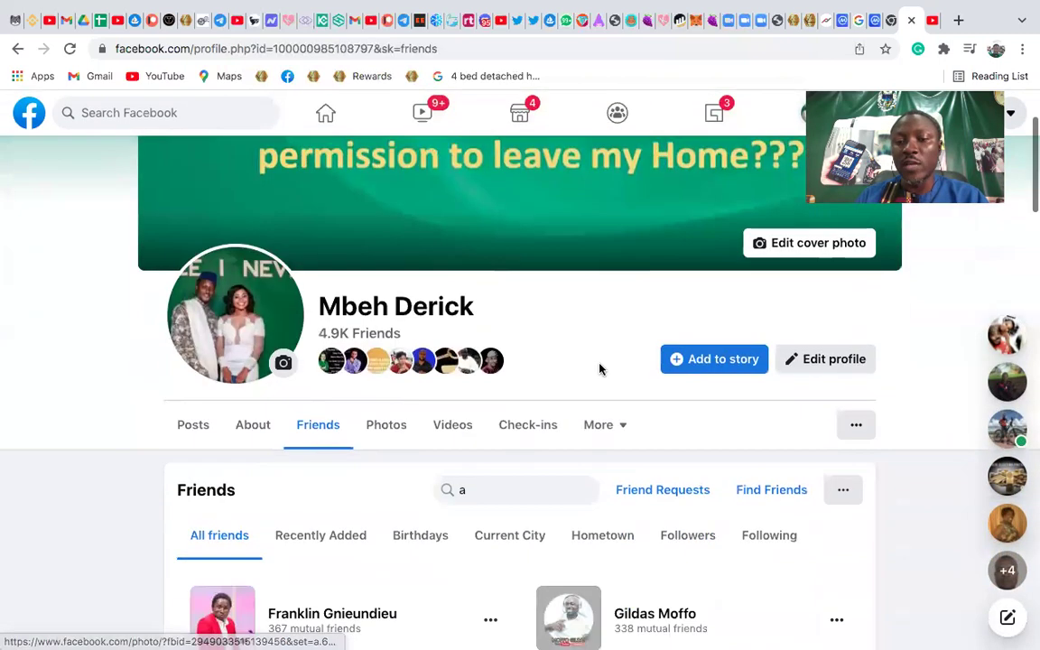
scroll(739, 499, "down", 2)
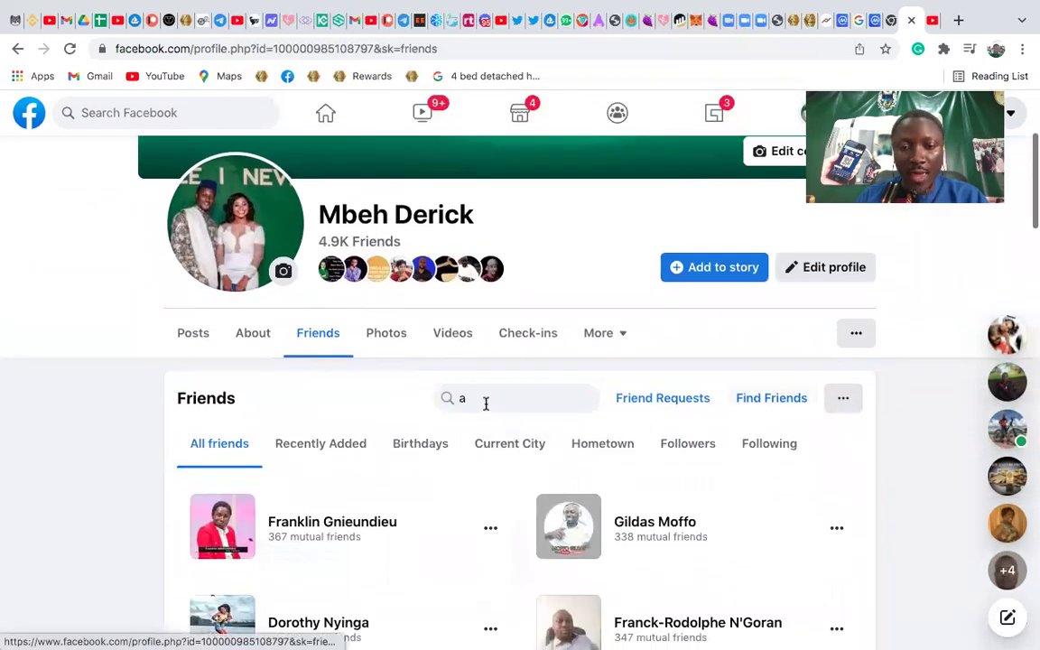
type("A")
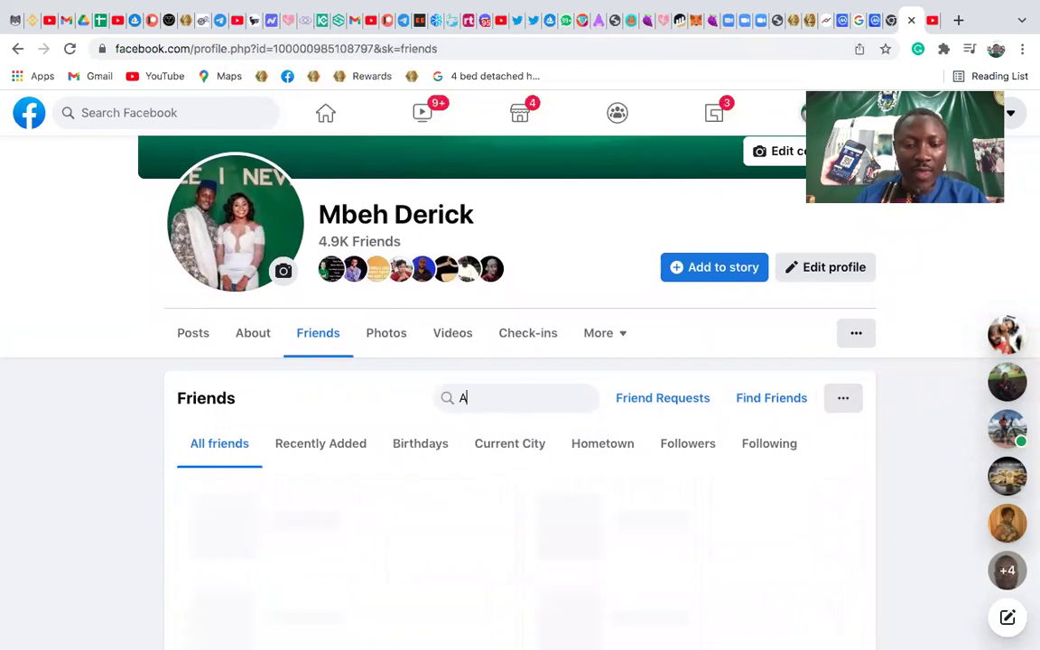
type("B")
Edit the friends search text letter by letter, then delete it to list everyone
key("BackSpace")
type("AV")
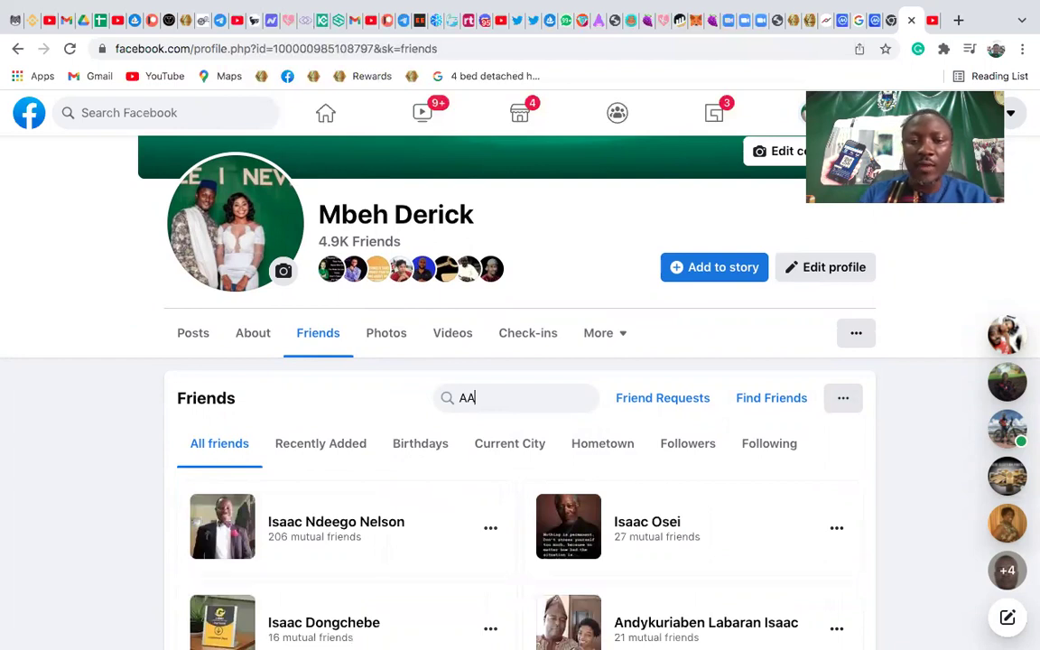
key("BackSpace")
type("A")
key("BackSpace")
key("BackSpace")
type("B")
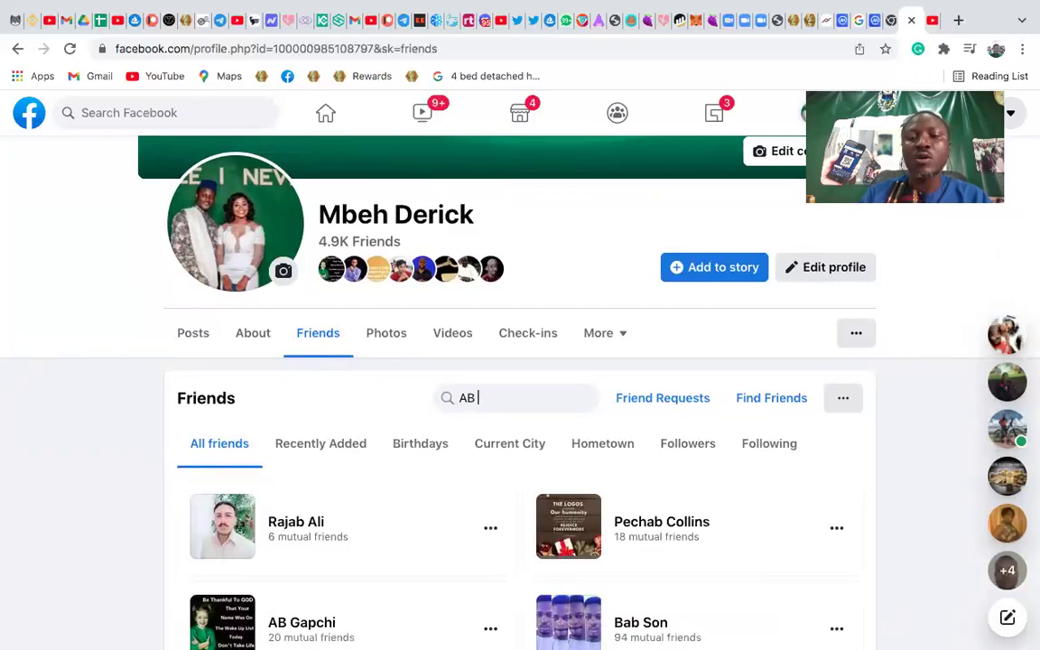
key("BackSpace")
key("BackSpace")
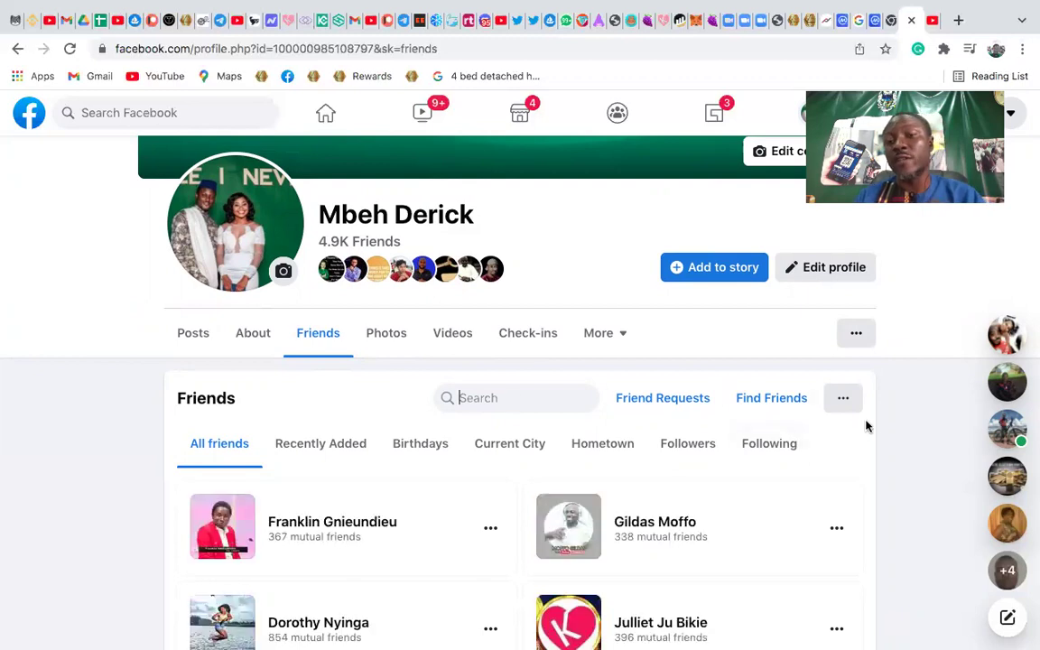